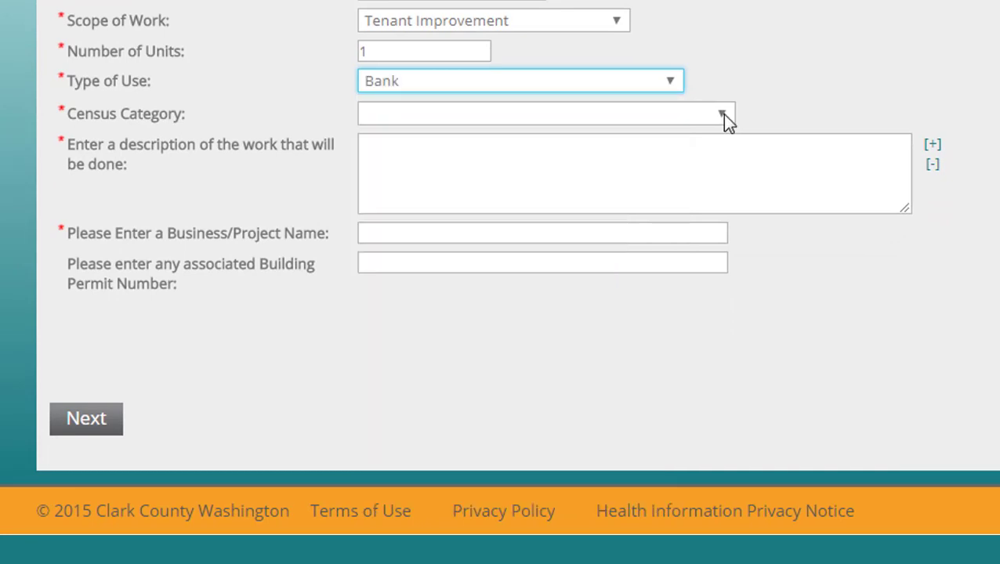
# - Classify the census category as Office, Bank and Professional Buildings and name the project 'My Favorite Bank'
pyautogui.click(722, 116)
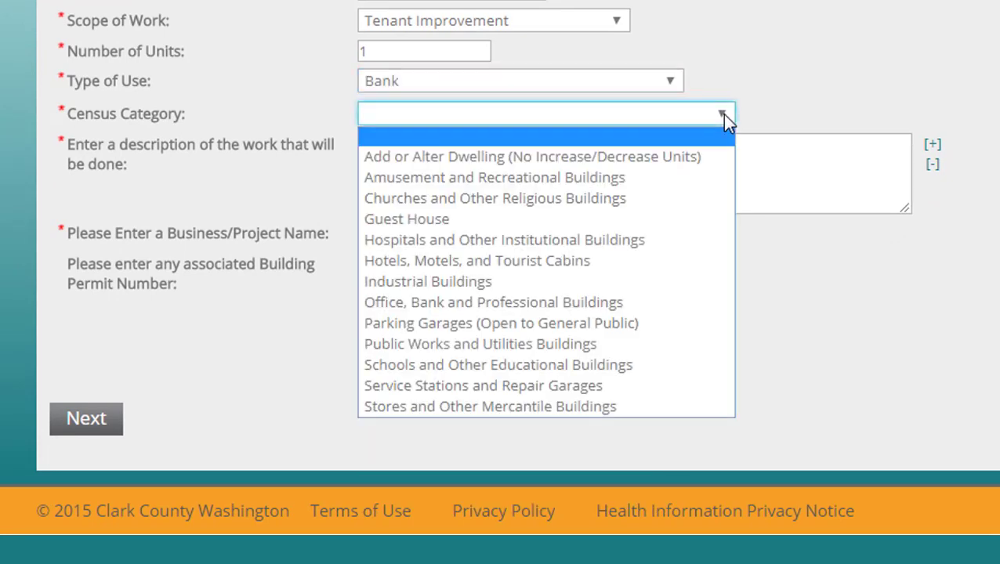
pyautogui.click(704, 304)
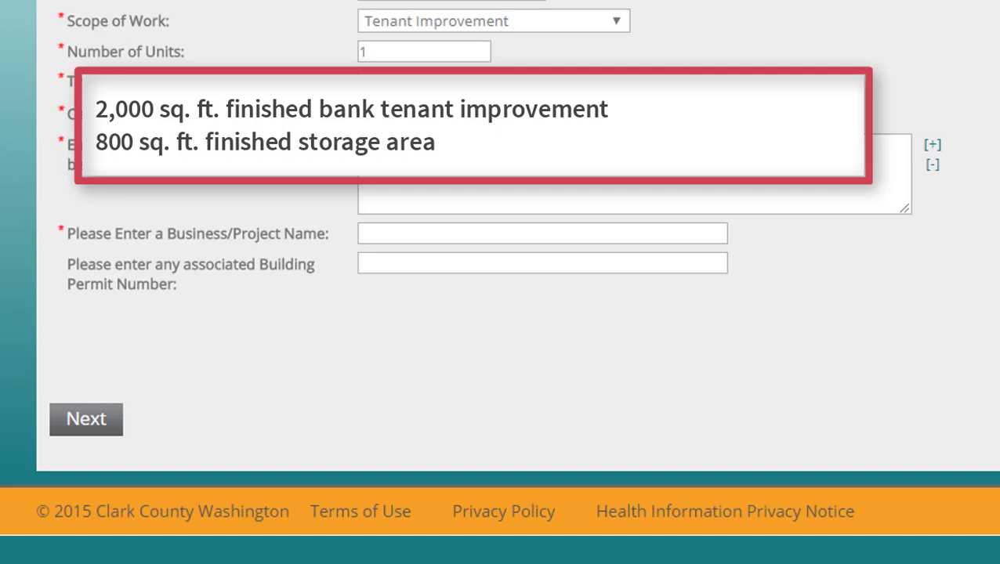
pyautogui.click(542, 233)
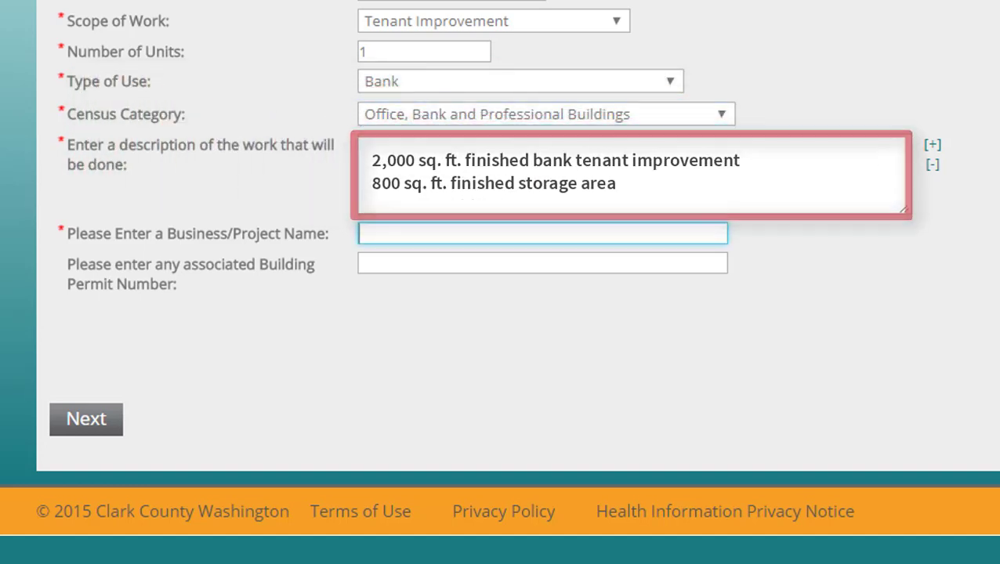
pyautogui.write('M')
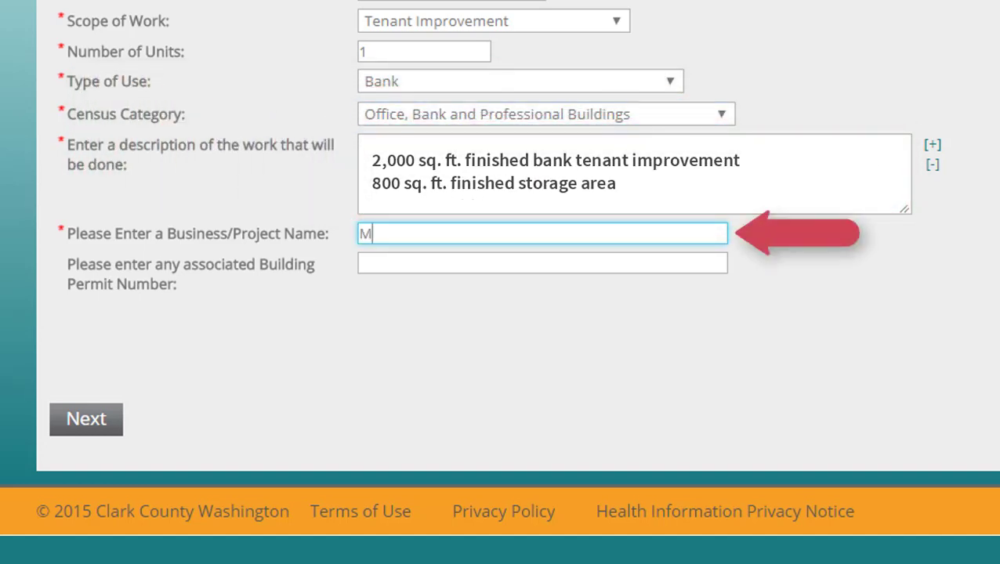
pyautogui.write('y Favorite ')
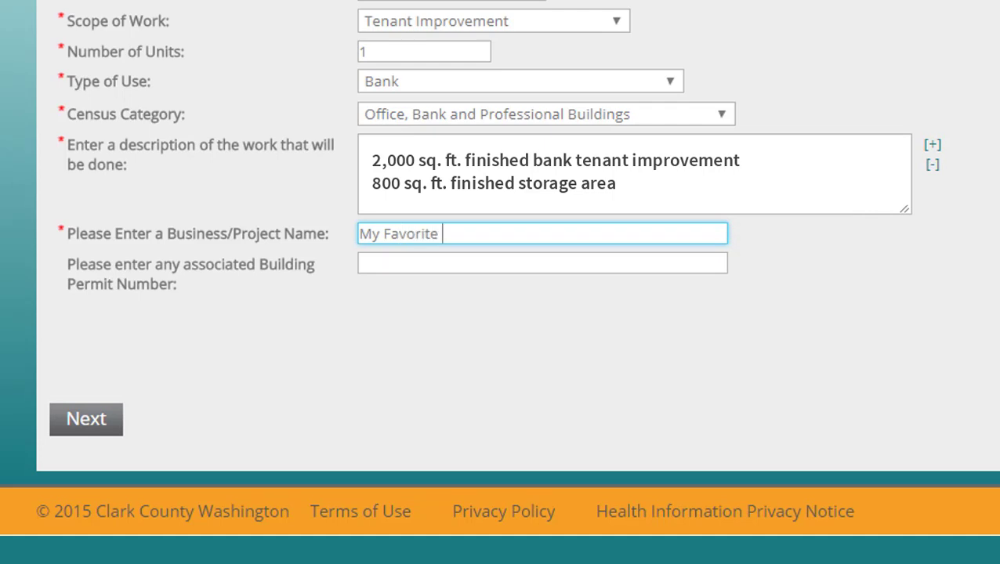
pyautogui.write('Bank')
pyautogui.click(361, 263)
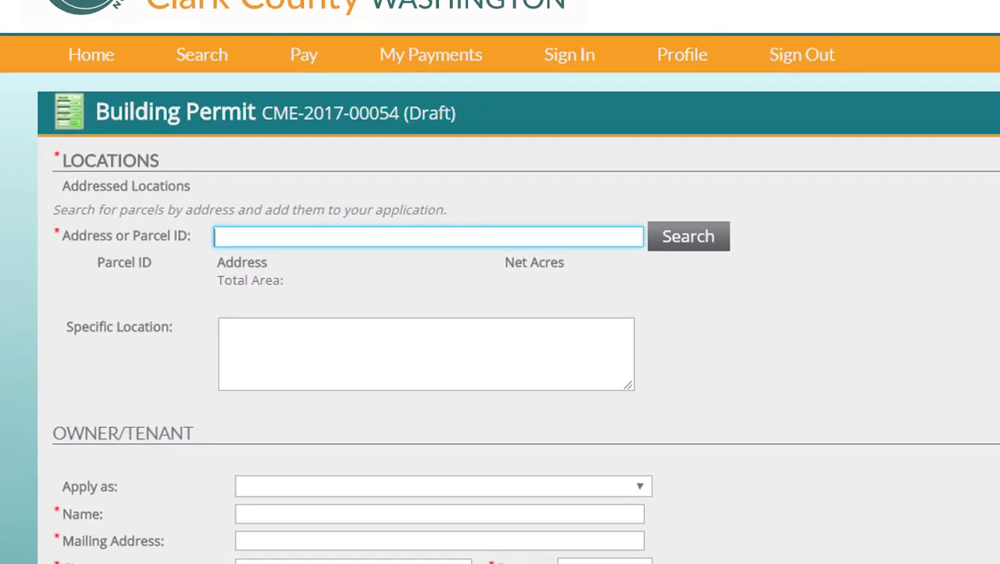
# - Look up parcel 145258000 and add it to the permit locations
pyautogui.write('145258000')
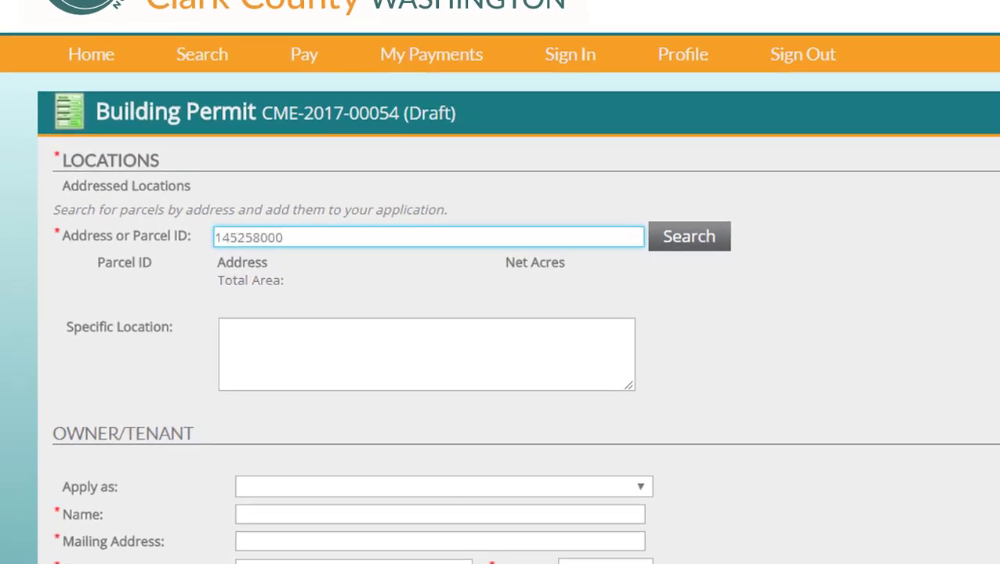
pyautogui.press('Return')
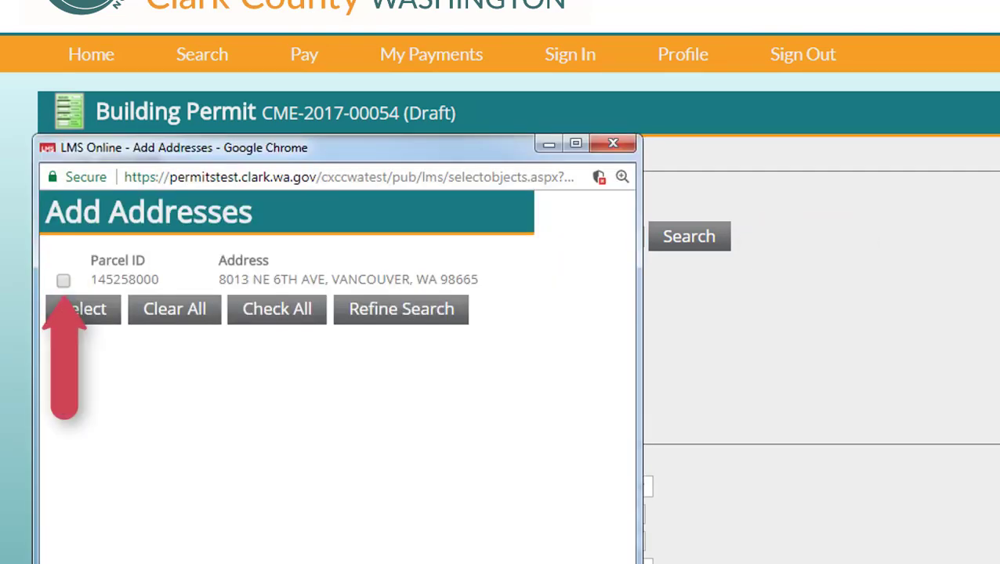
pyautogui.click(62, 280)
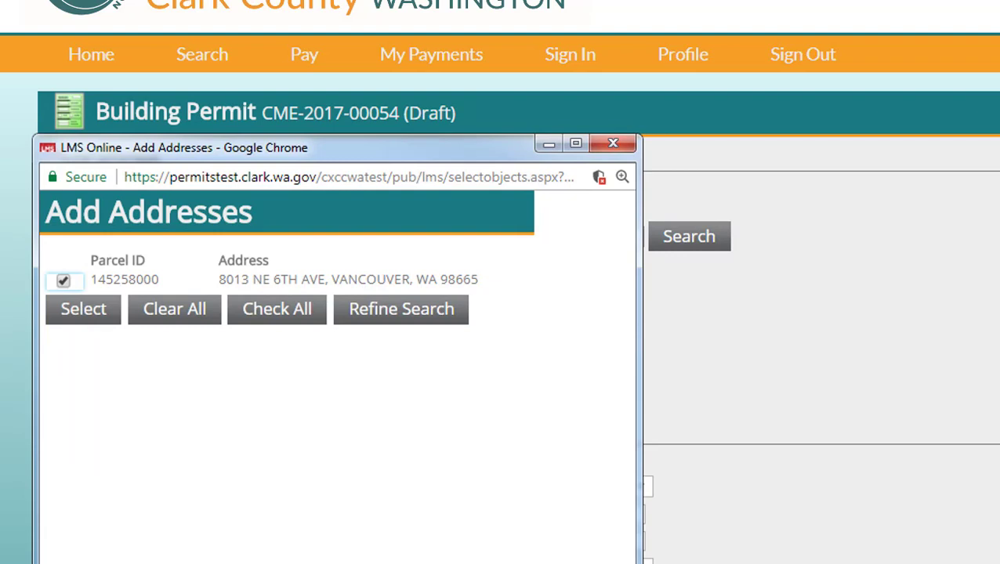
pyautogui.click(83, 309)
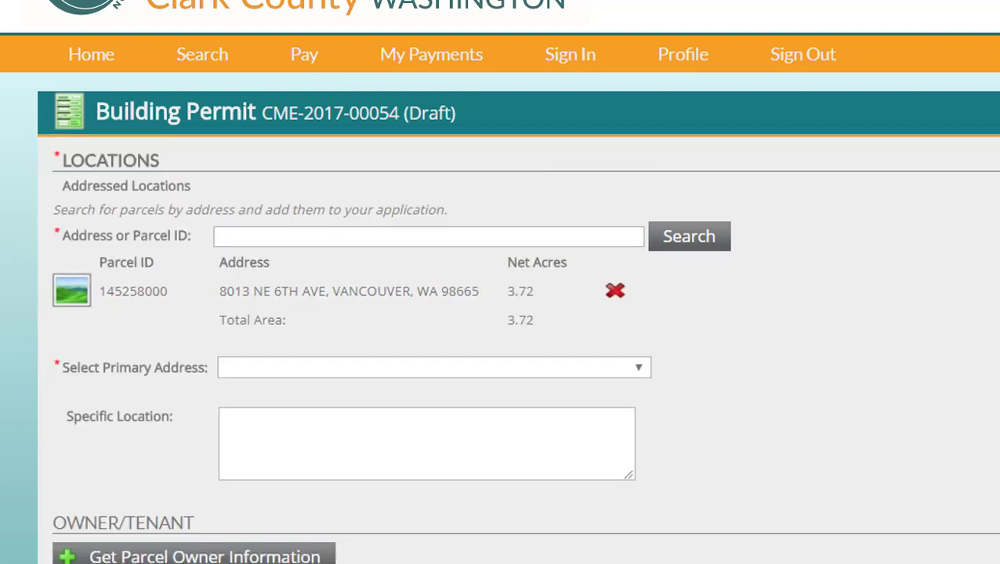
# - Choose the first listed unit as the parcel's primary address
pyautogui.scroll(-3, 500, 314)
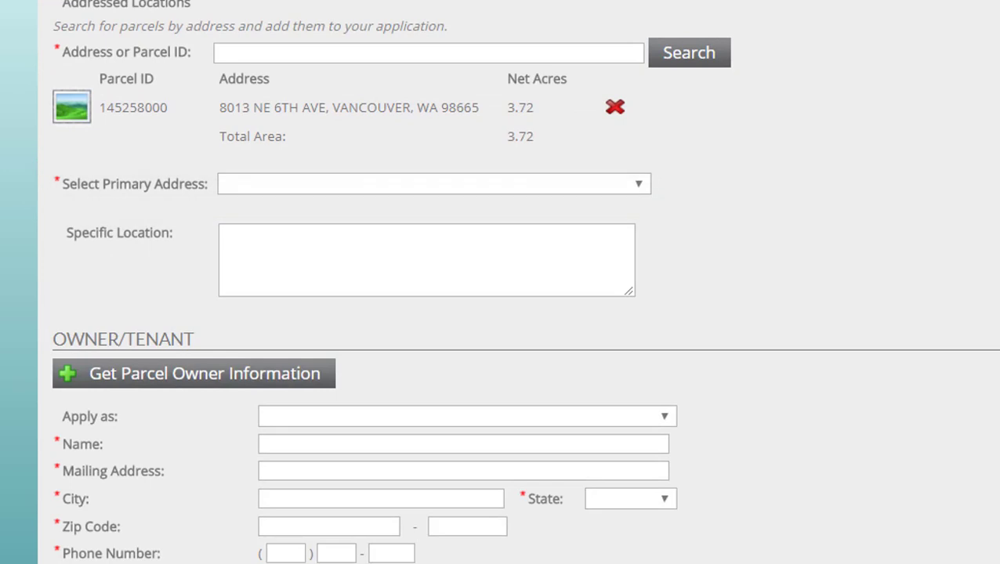
pyautogui.click(638, 184)
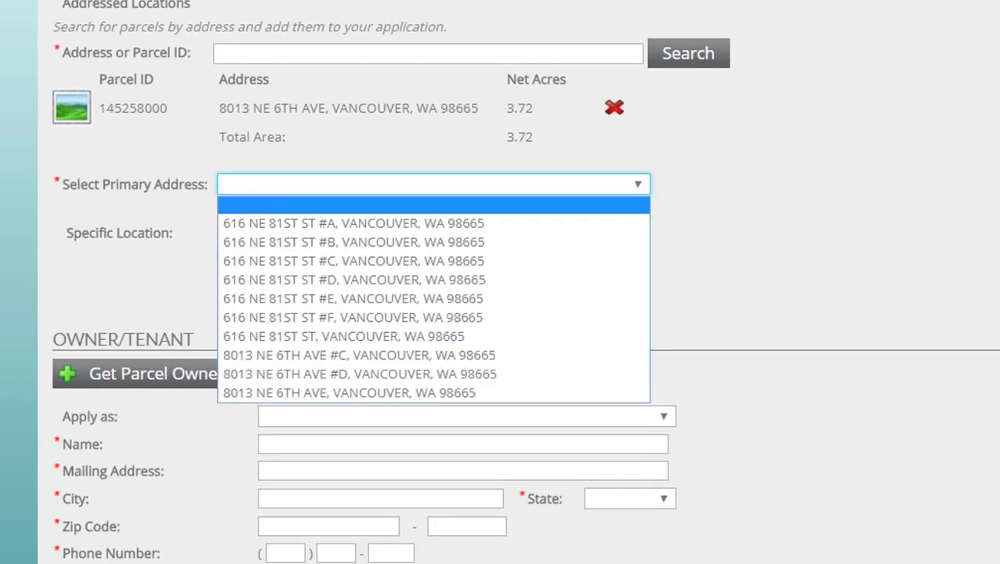
pyautogui.click(615, 225)
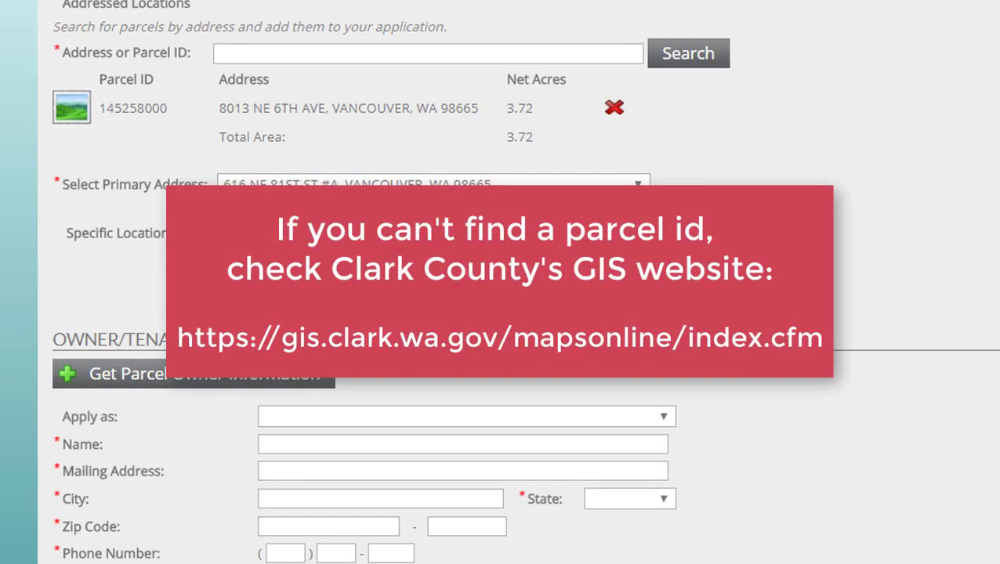
pyautogui.scroll(-3, 517, 282)
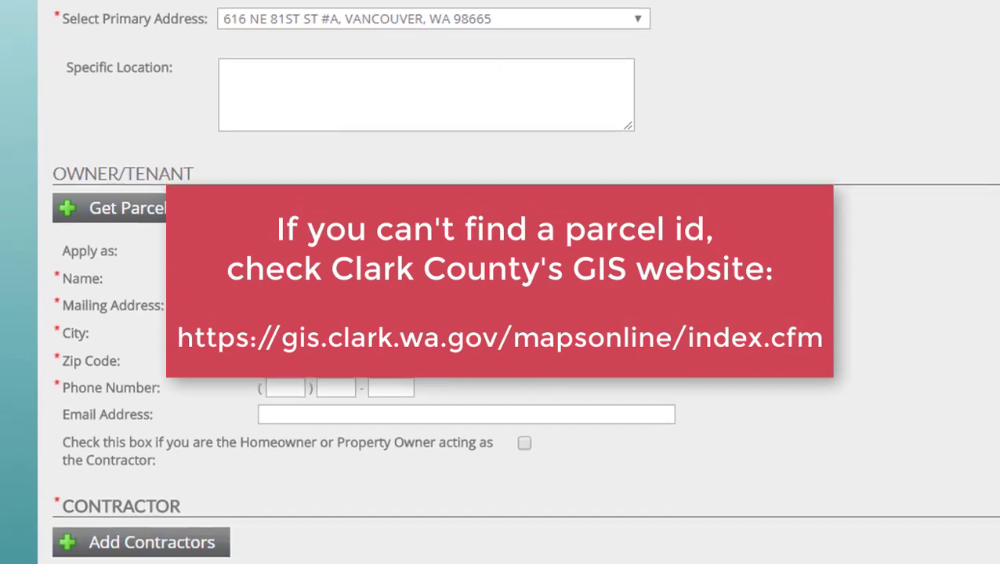
pyautogui.scroll(-1, 517, 282)
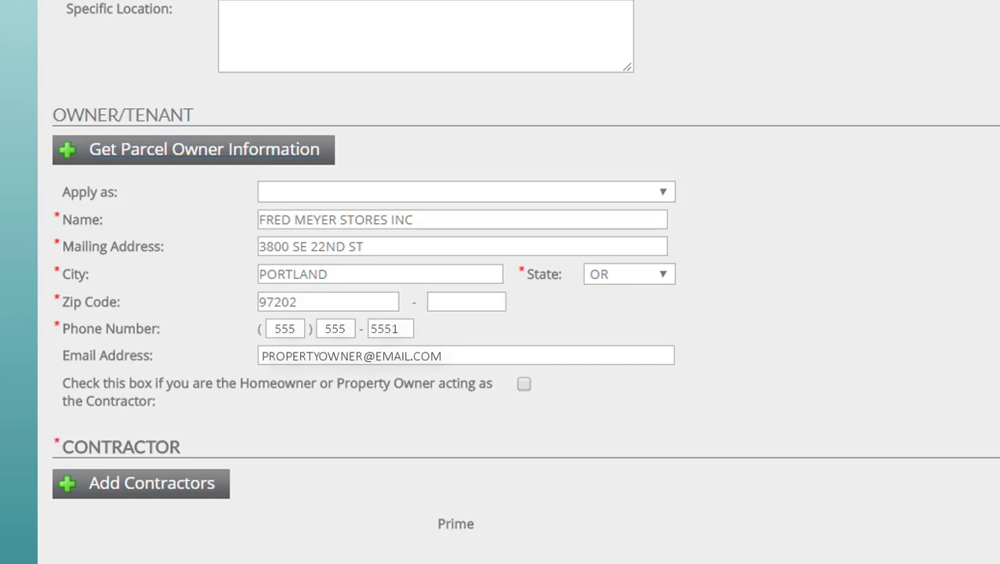
# - Search contractors for SUPER BUILDERS and mark the match to add
pyautogui.scroll(-3, 517, 282)
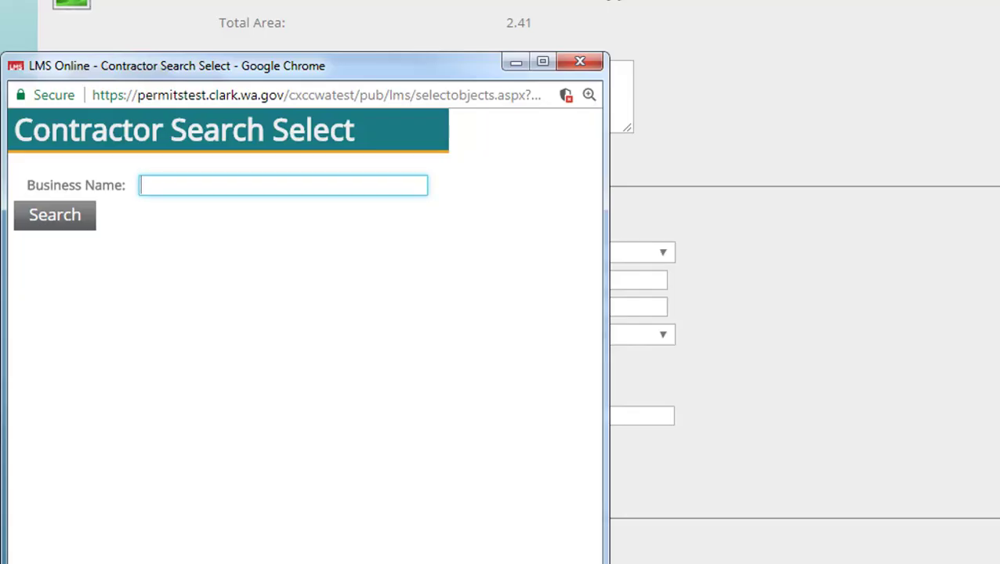
pyautogui.write('SUPER BUI')
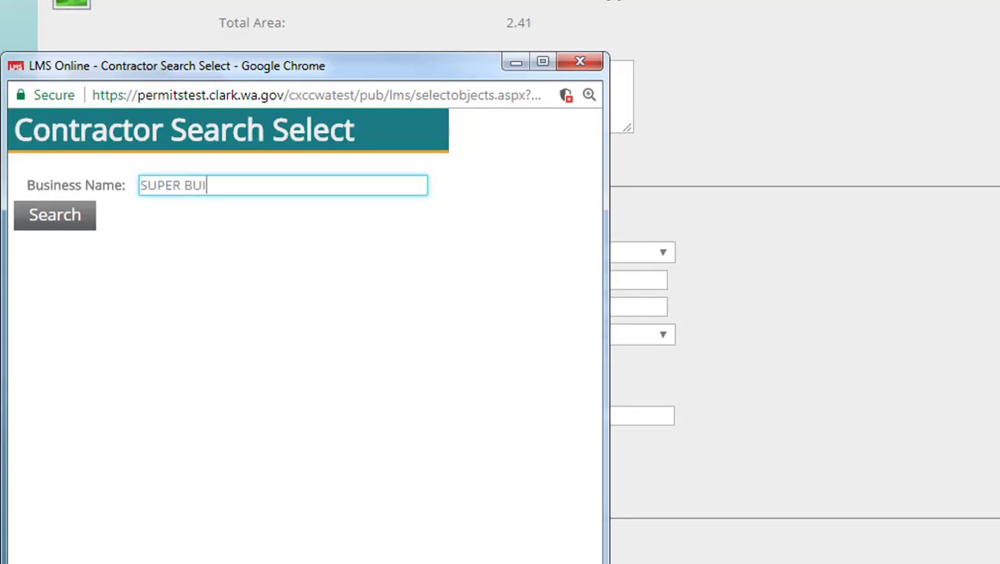
pyautogui.write('LDERS')
pyautogui.press('Return')
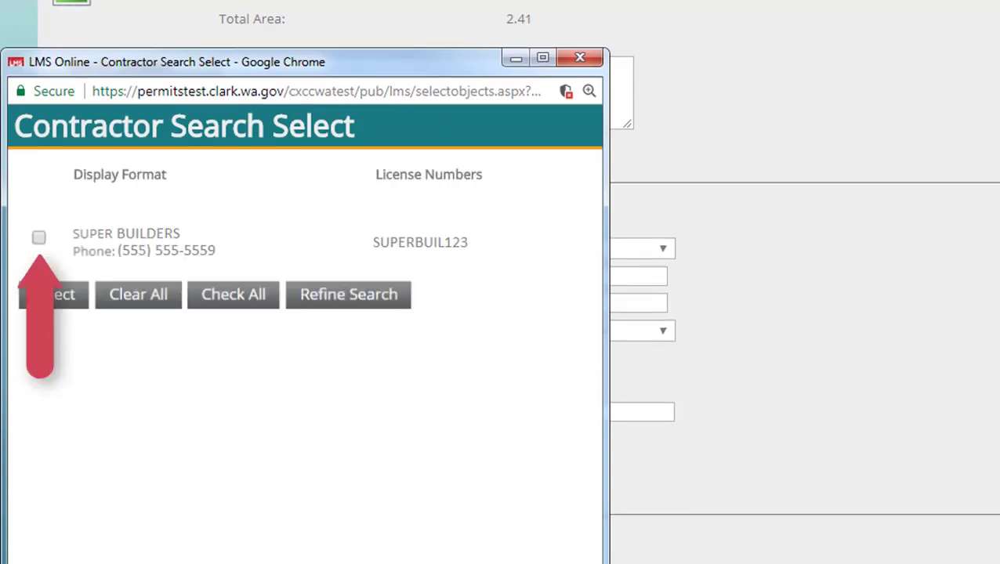
pyautogui.click(38, 238)
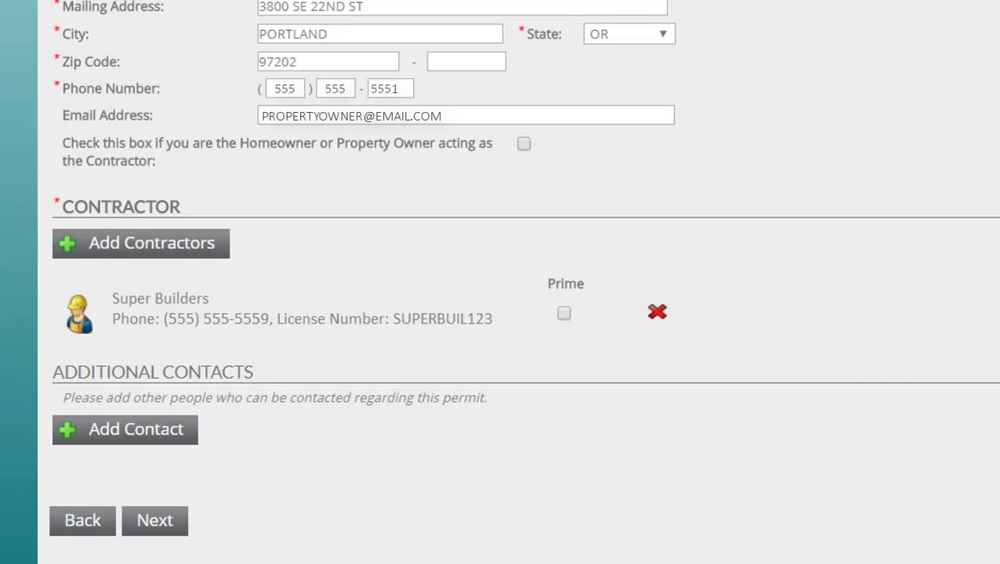
# - Add a contact row with the architect's name and the title ARCHITECT
pyautogui.click(125, 429)
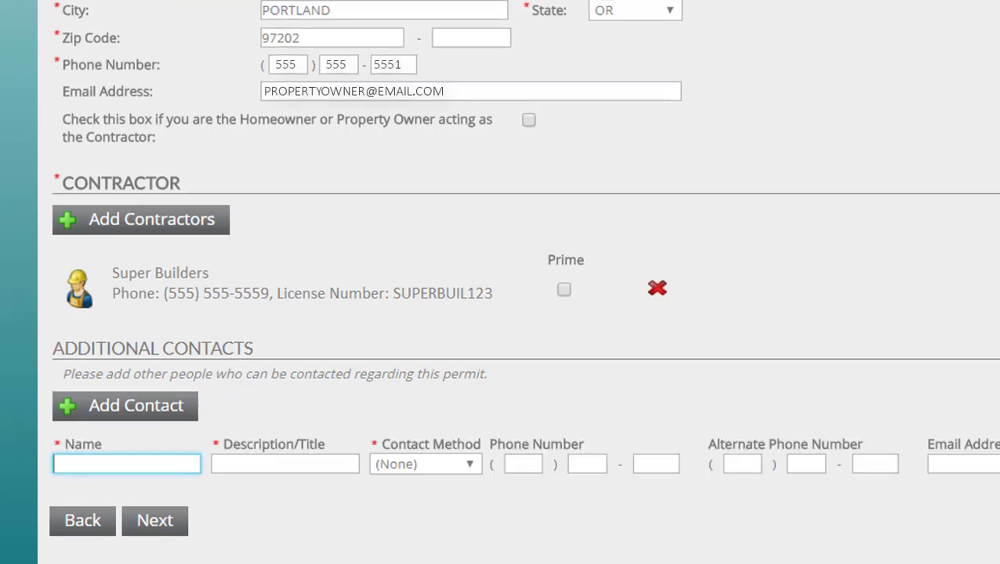
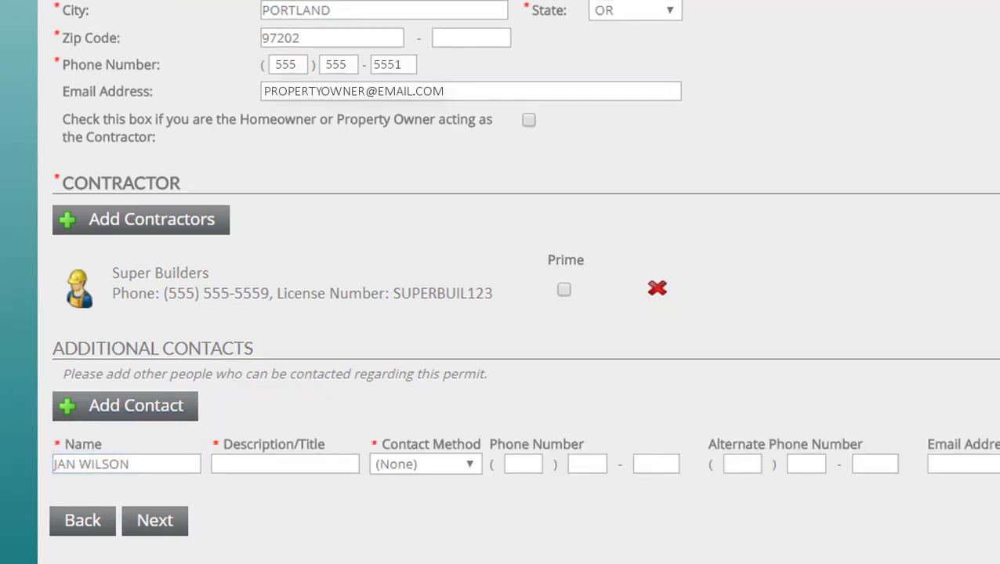
pyautogui.click(284, 464)
pyautogui.write('A')
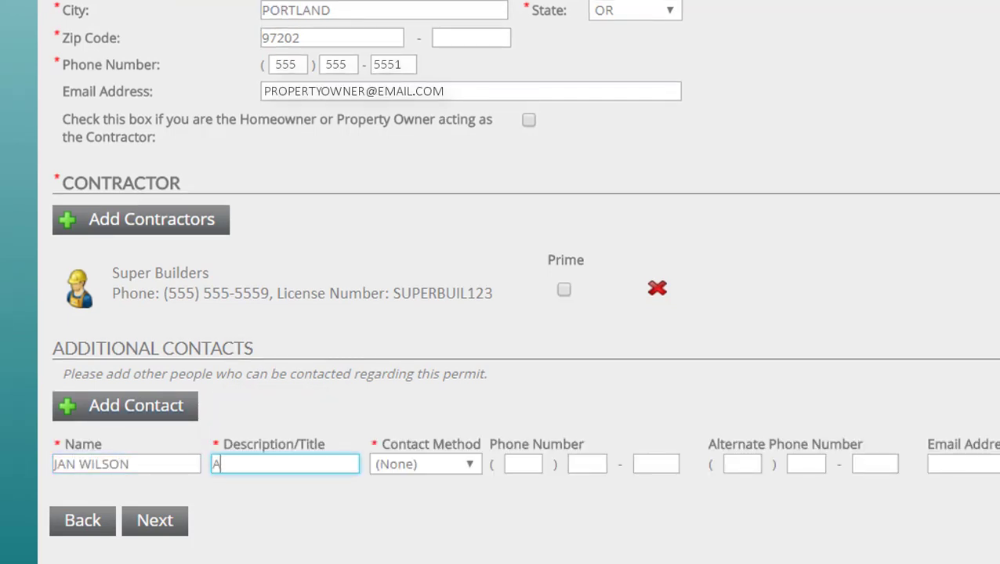
pyautogui.write('RCHITECT')
# - Set the contact method to Phone, enter the contact's phone number and e-mail, and mark them primary
pyautogui.press('Tab')
pyautogui.press('p')
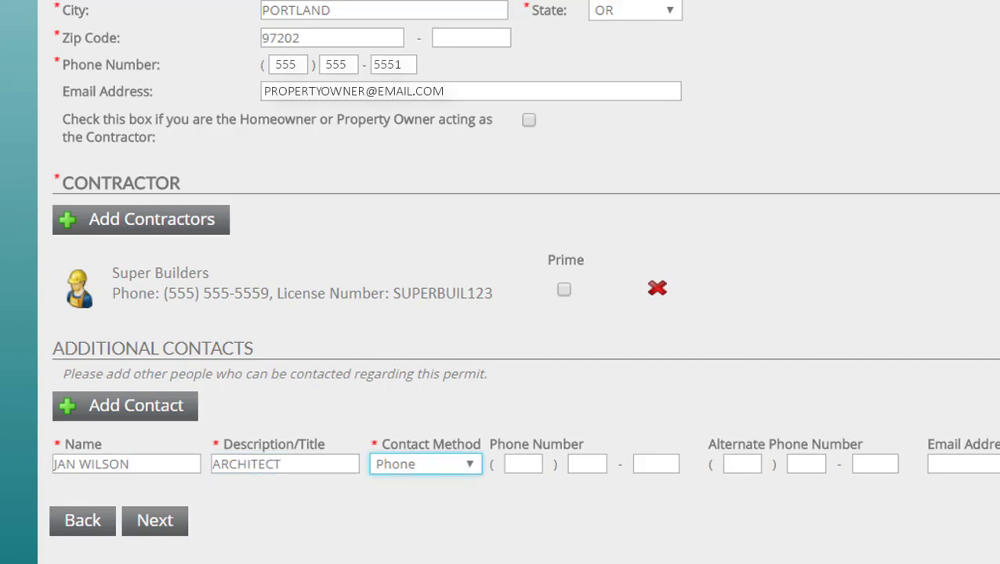
pyautogui.press('Tab')
pyautogui.write('555 ) 555 - 5550')
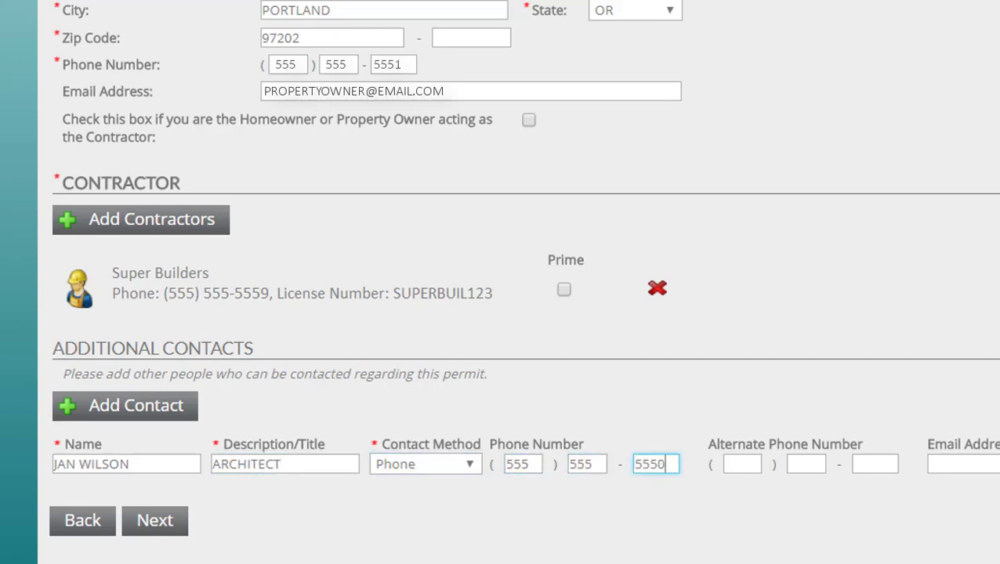
pyautogui.press('Tab')
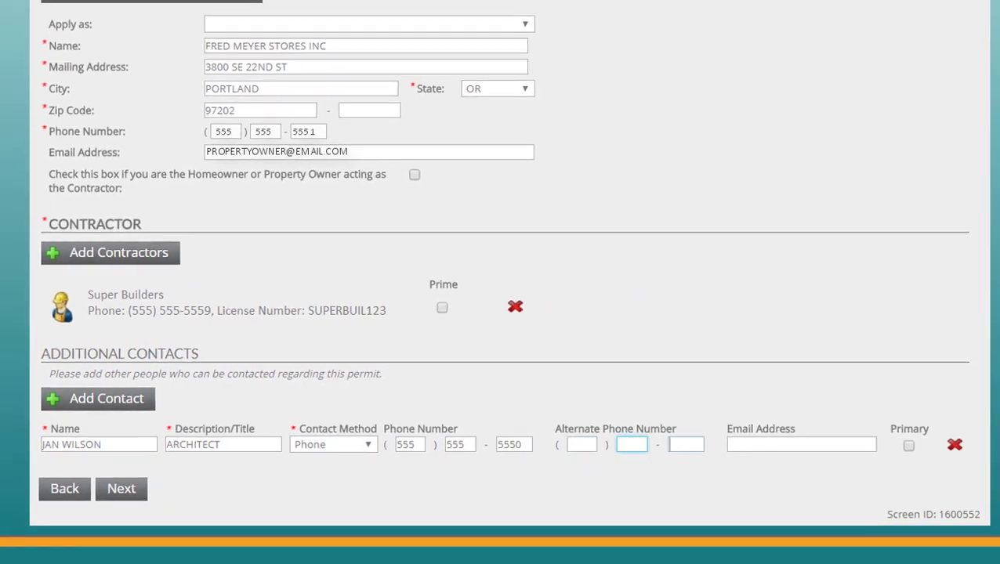
pyautogui.click(801, 444)
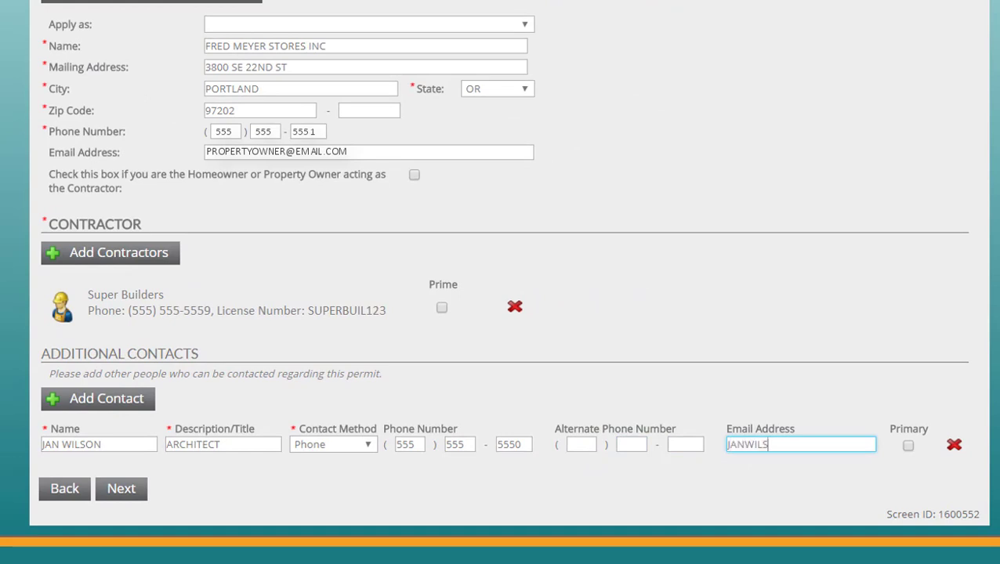
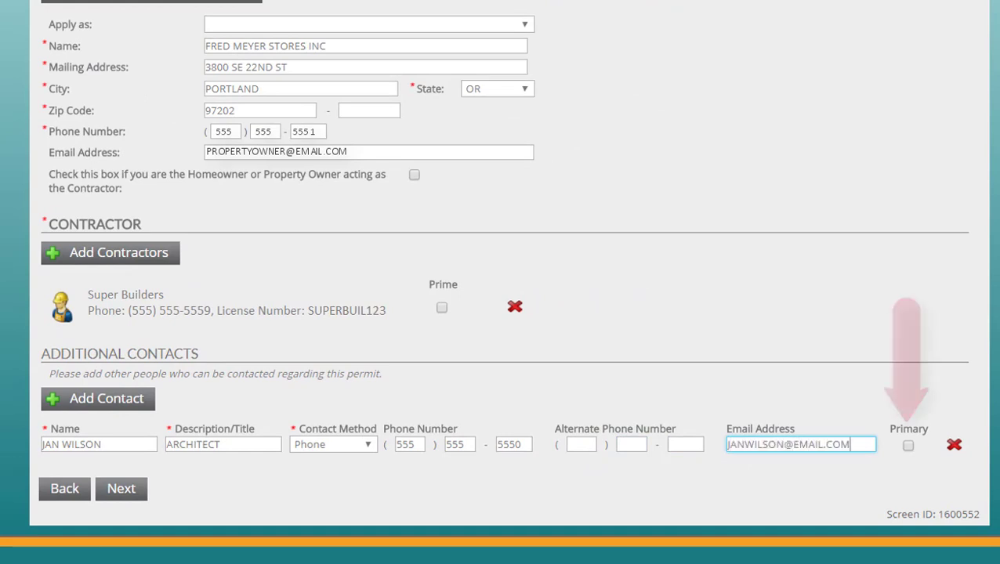
pyautogui.click(909, 446)
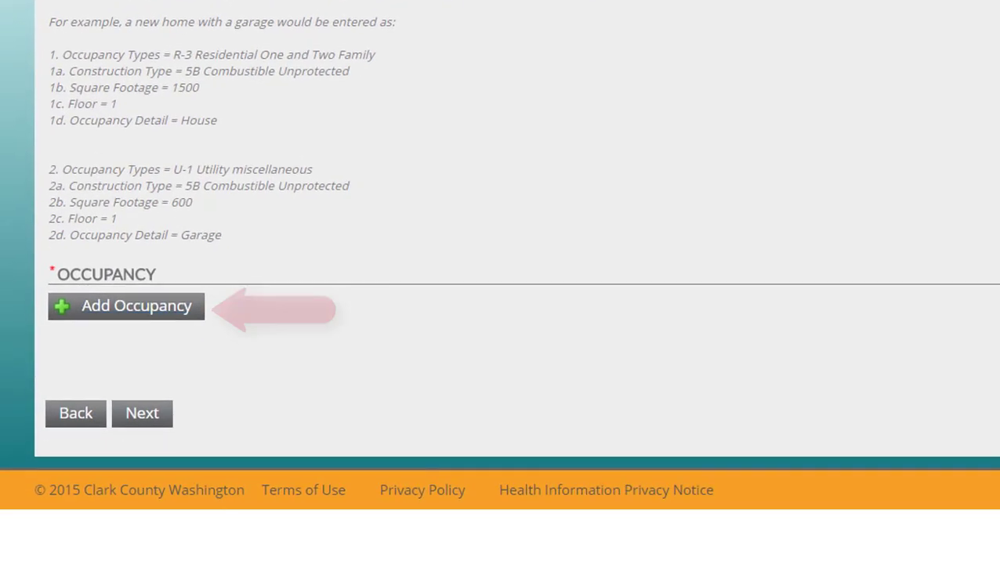
# - Add an occupancy row: B Business, 5-B Combustible Unprotected, 2000 sq ft
pyautogui.click(125, 306)
pyautogui.click(315, 359)
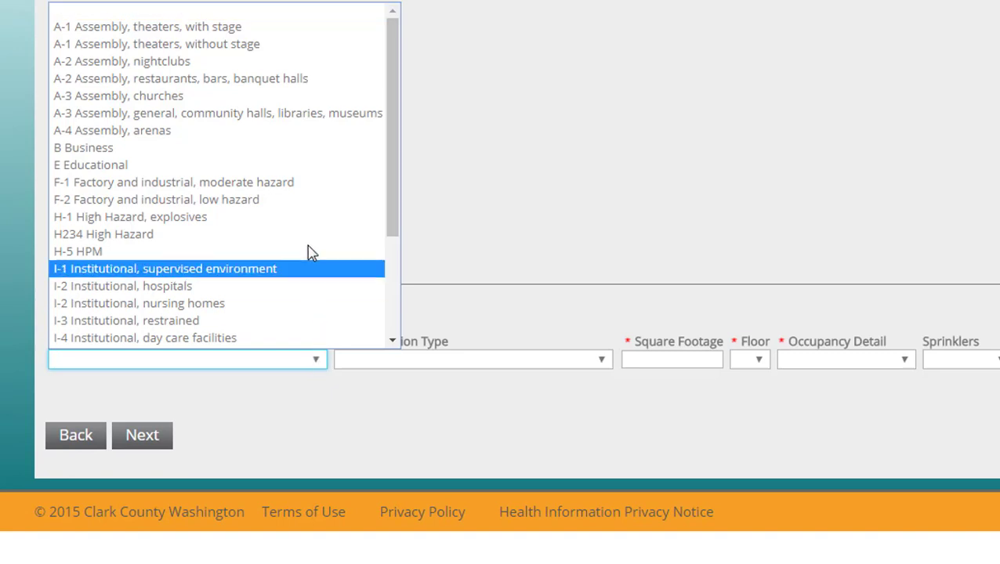
pyautogui.click(305, 149)
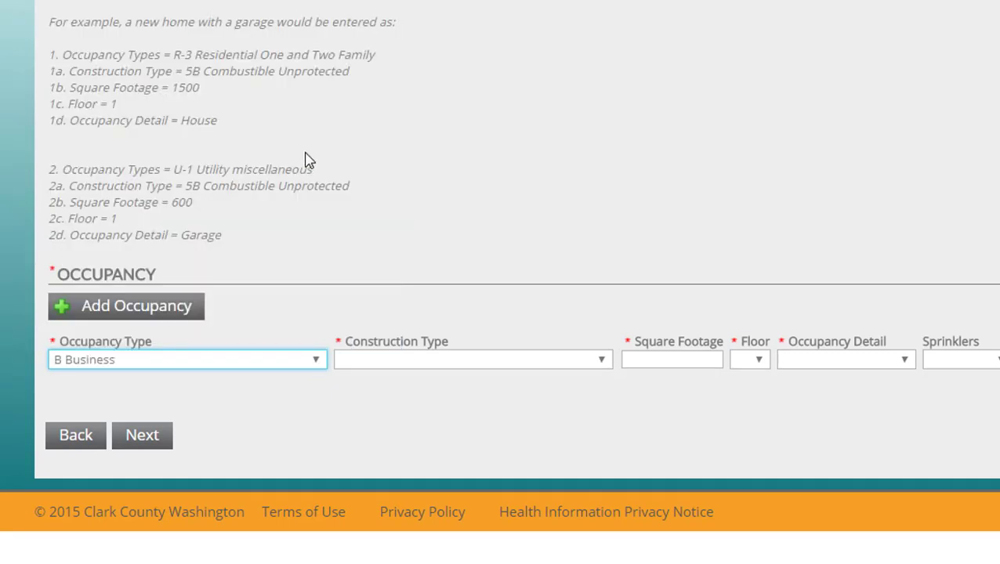
pyautogui.click(600, 361)
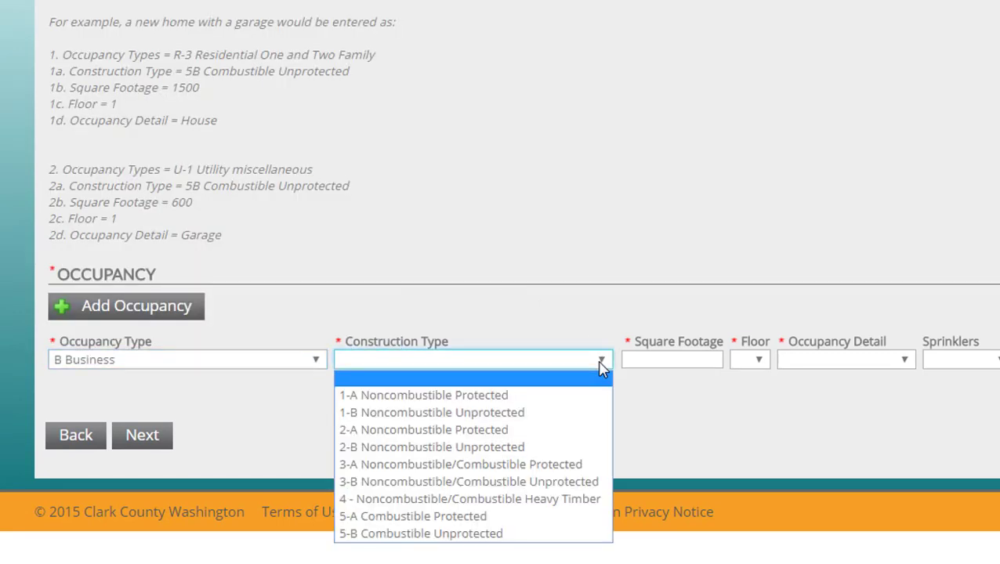
pyautogui.click(593, 534)
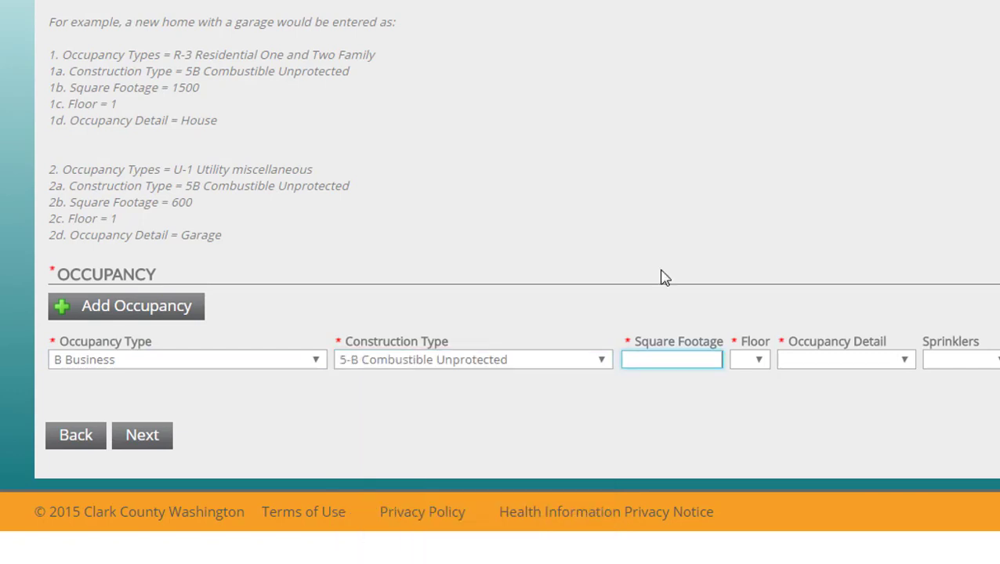
pyautogui.write('2000')
# - Set that occupancy to floor 1, Office area, Sprinklered, Heated Yes, Finished Yes
pyautogui.click(752, 360)
pyautogui.click(764, 398)
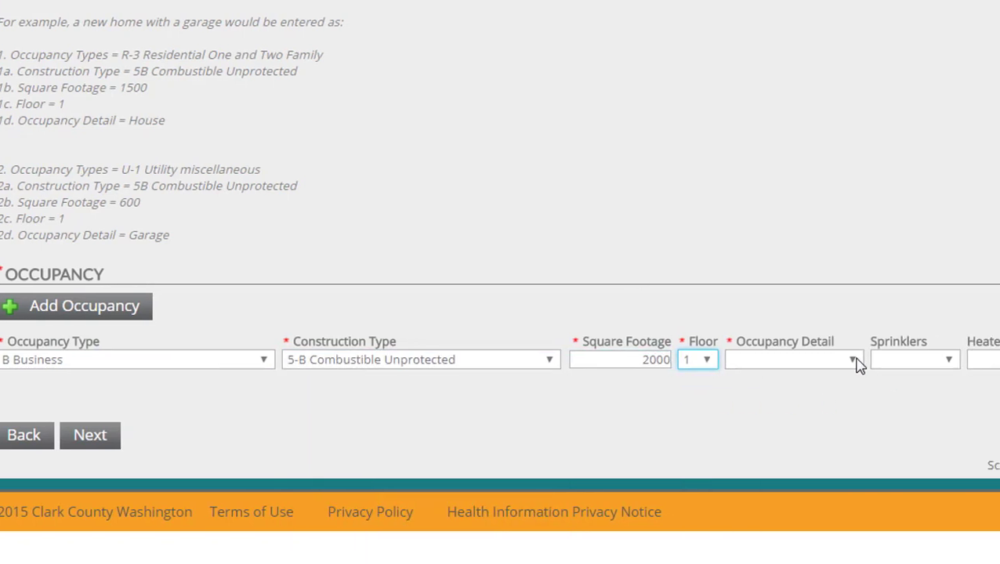
pyautogui.click(905, 361)
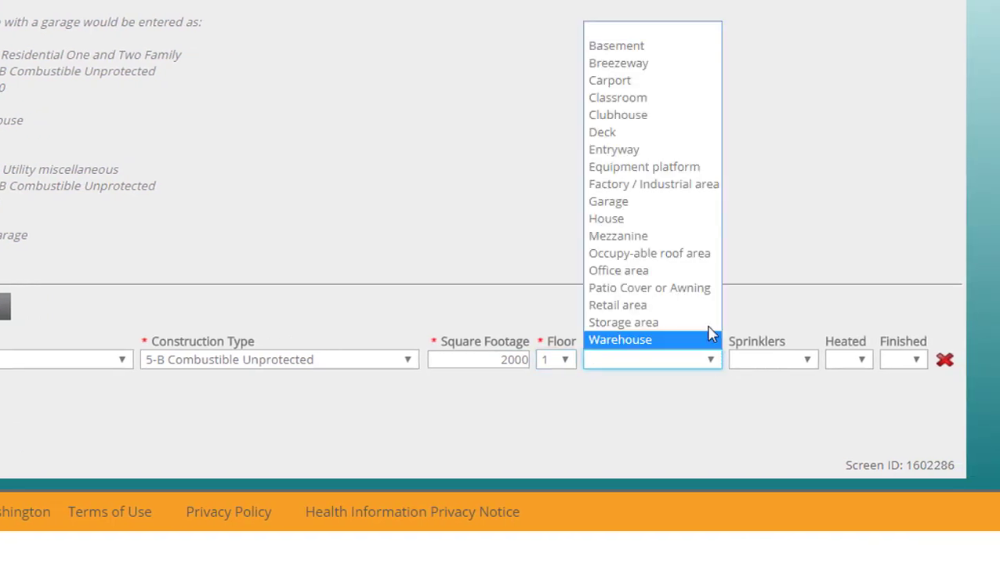
pyautogui.click(713, 276)
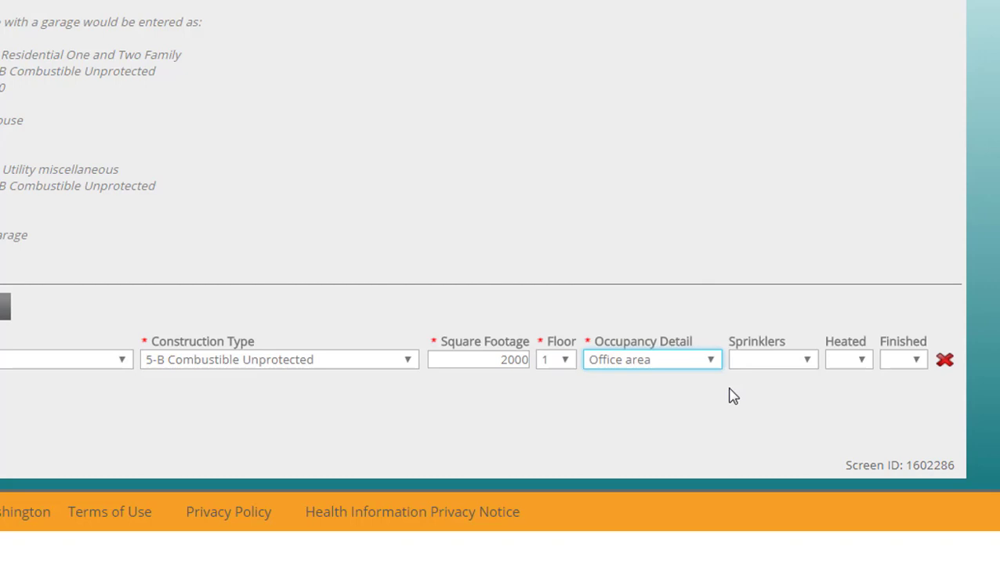
pyautogui.click(810, 361)
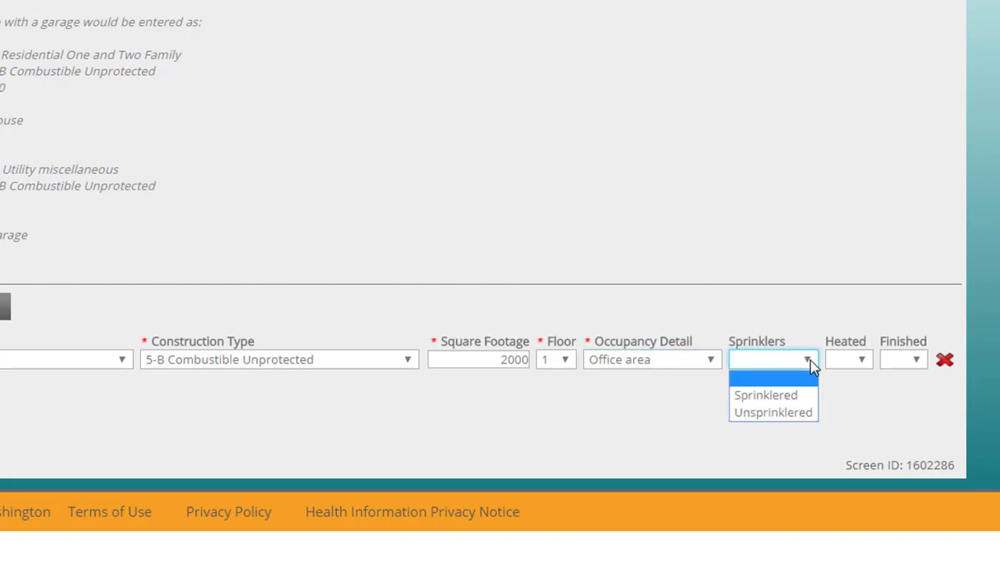
pyautogui.click(812, 397)
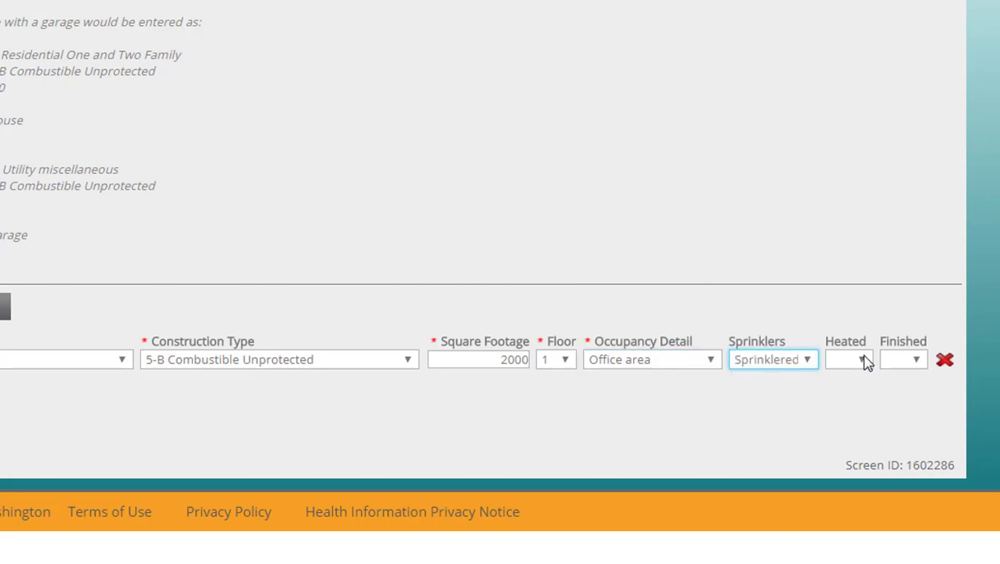
pyautogui.click(864, 361)
pyautogui.click(865, 402)
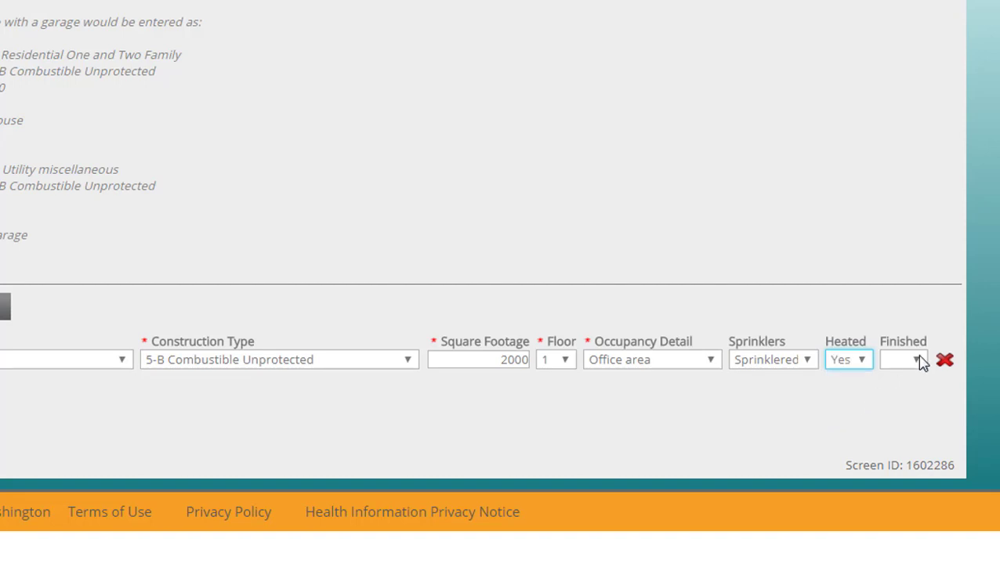
pyautogui.click(917, 360)
pyautogui.click(917, 400)
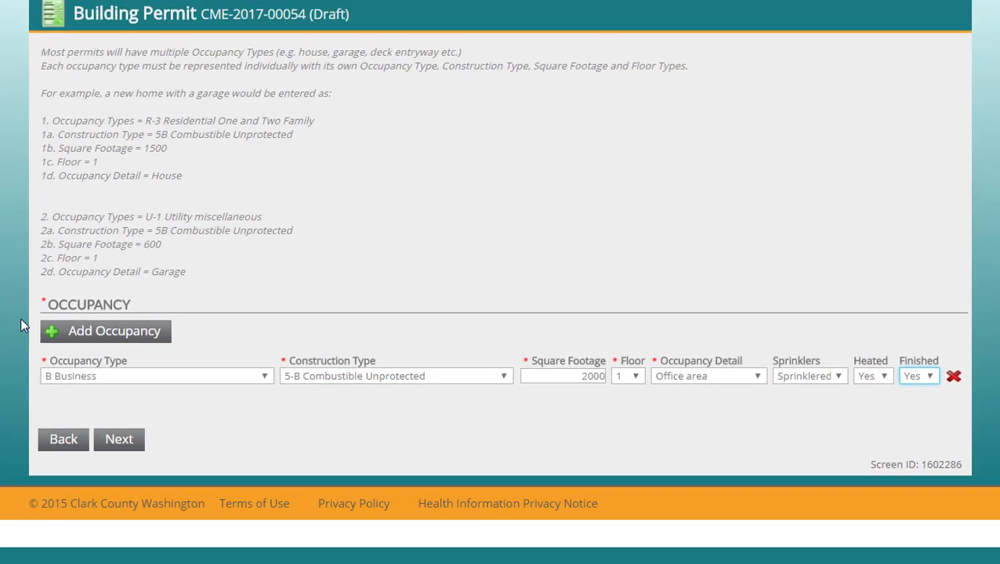
# - Add a second occupancy row: S-1 Storage, 5-B Combustible Unprotected, 800 sq ft
pyautogui.click(102, 330)
pyautogui.click(263, 393)
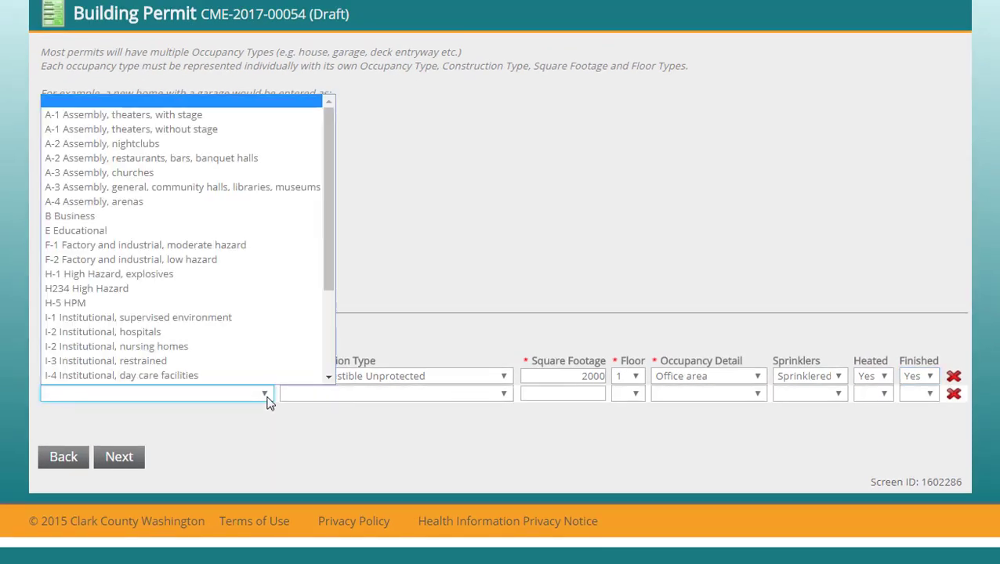
pyautogui.scroll(-3, 322, 353)
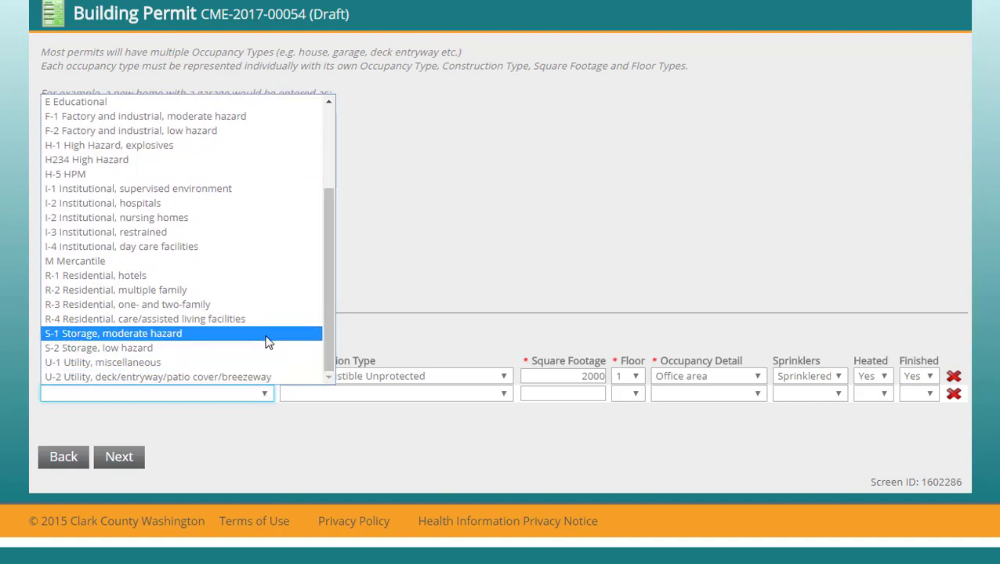
pyautogui.click(266, 336)
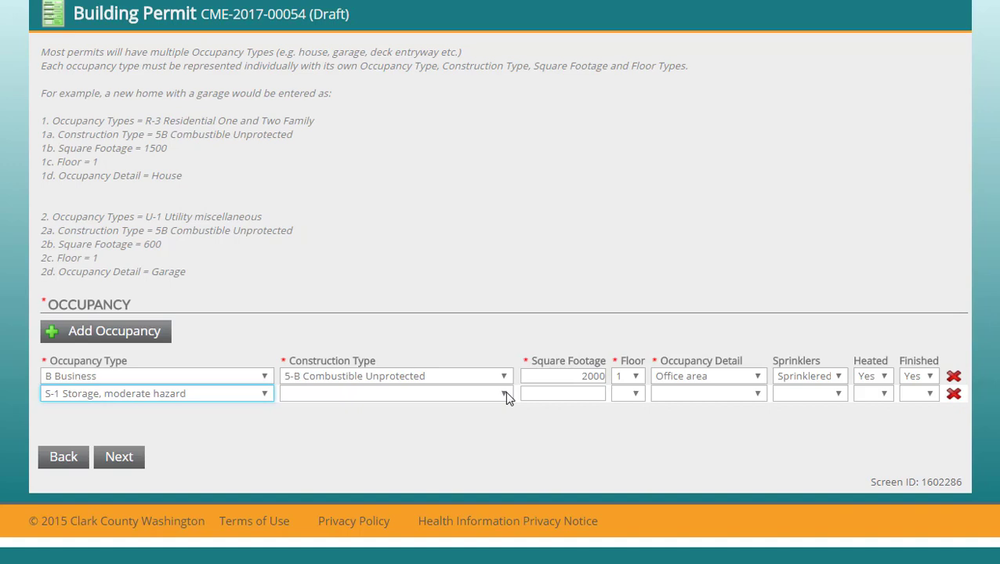
pyautogui.click(505, 392)
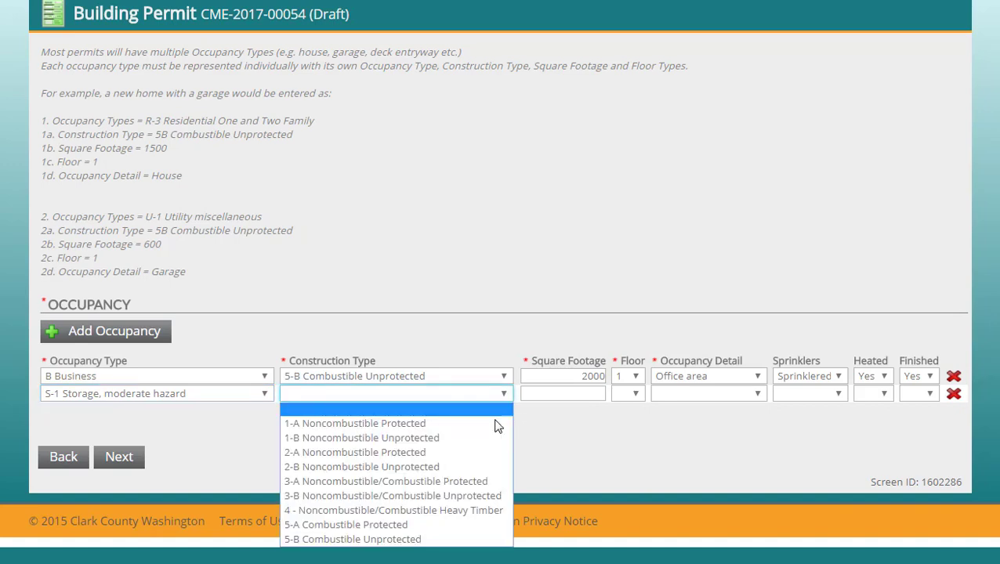
pyautogui.click(494, 540)
pyautogui.click(566, 393)
pyautogui.write('800')
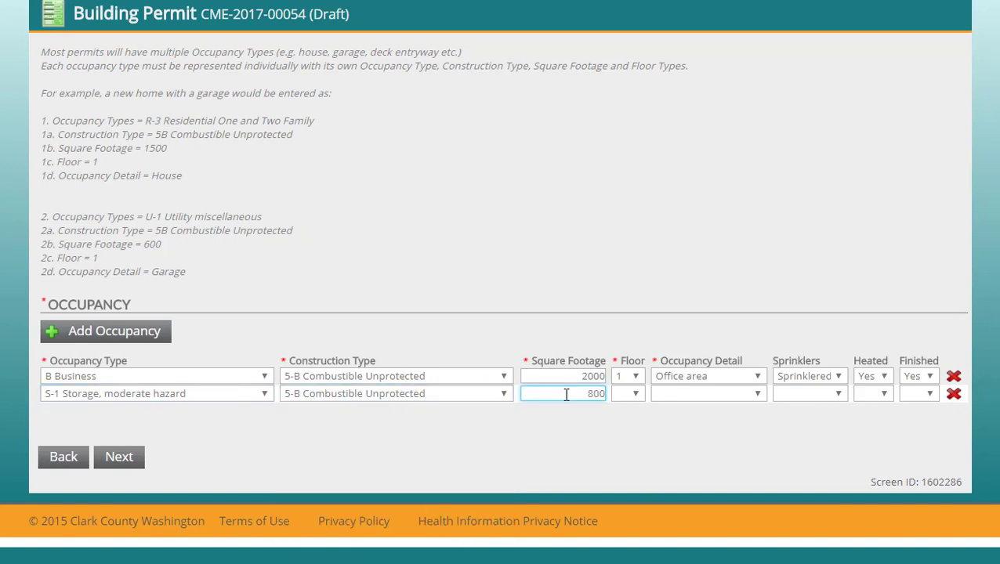
# - Set the storage row to floor 1, Storage area, Sprinklered, Heated Yes, Finished No
pyautogui.click(636, 393)
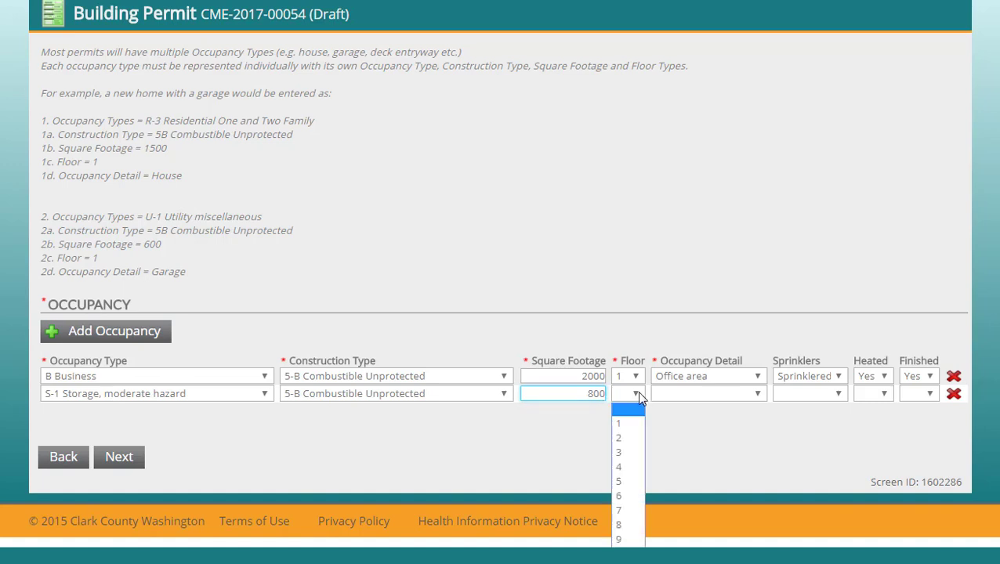
pyautogui.click(632, 423)
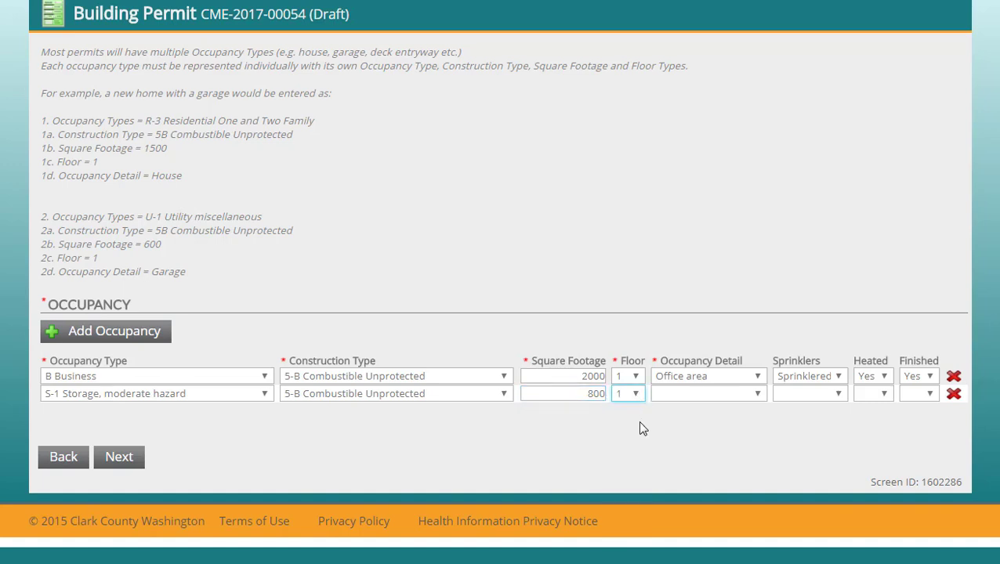
pyautogui.click(757, 394)
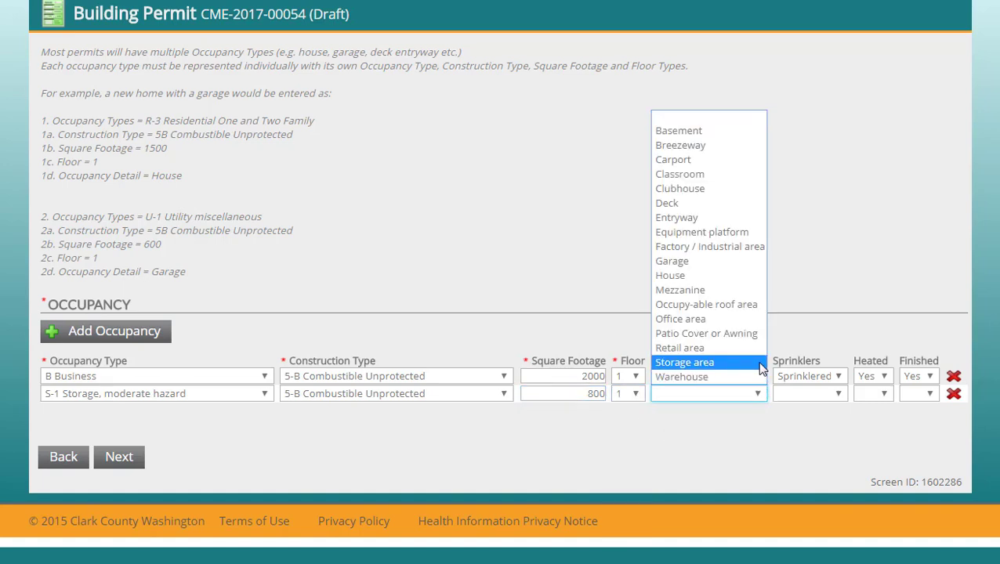
pyautogui.click(745, 361)
pyautogui.click(839, 394)
pyautogui.click(829, 418)
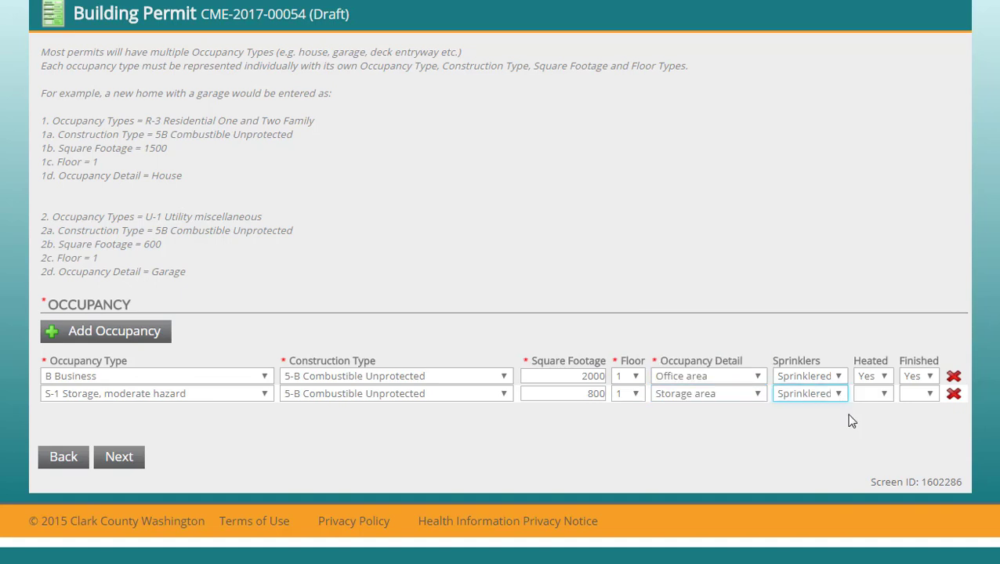
pyautogui.click(883, 395)
pyautogui.click(871, 424)
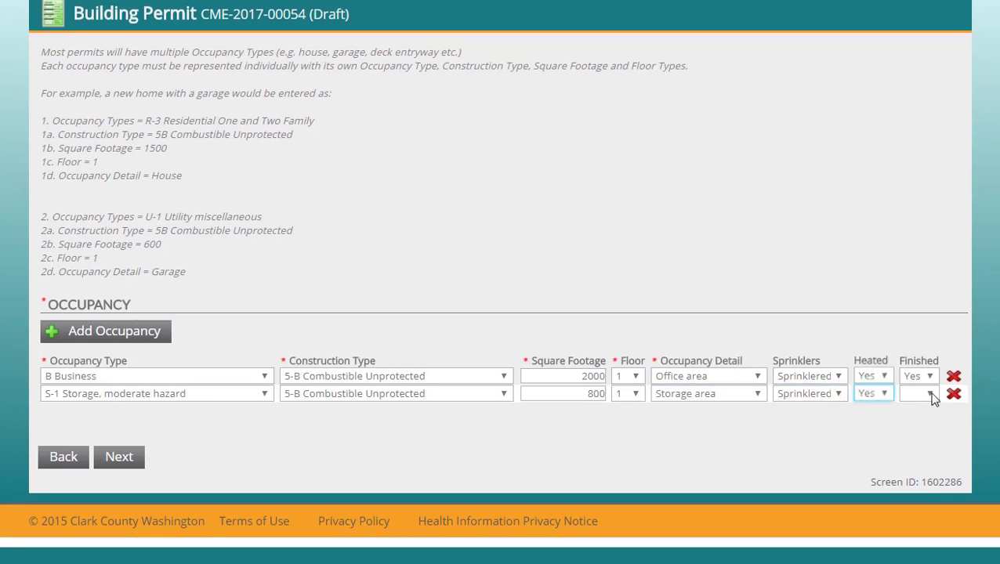
pyautogui.click(928, 394)
pyautogui.click(927, 438)
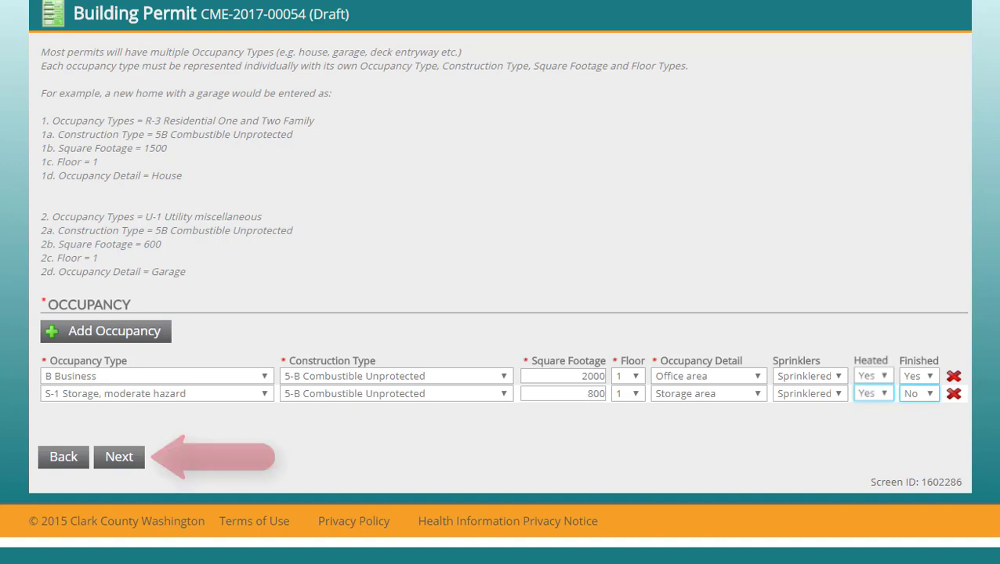
pyautogui.click(119, 456)
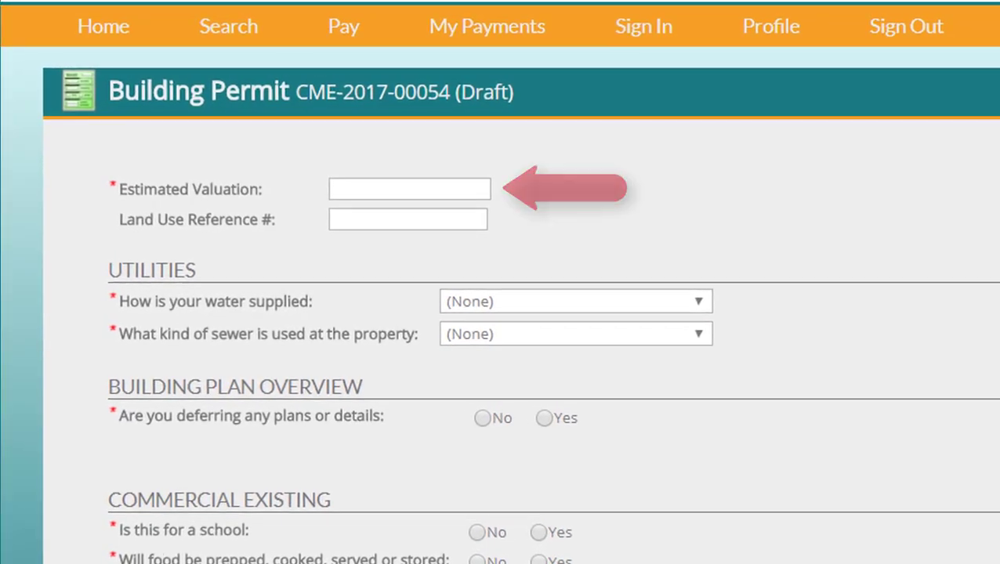
# - Enter estimated valuation 13000 and land use reference 'FSR2017....'
pyautogui.click(410, 189)
pyautogui.write('13000')
pyautogui.click(407, 219)
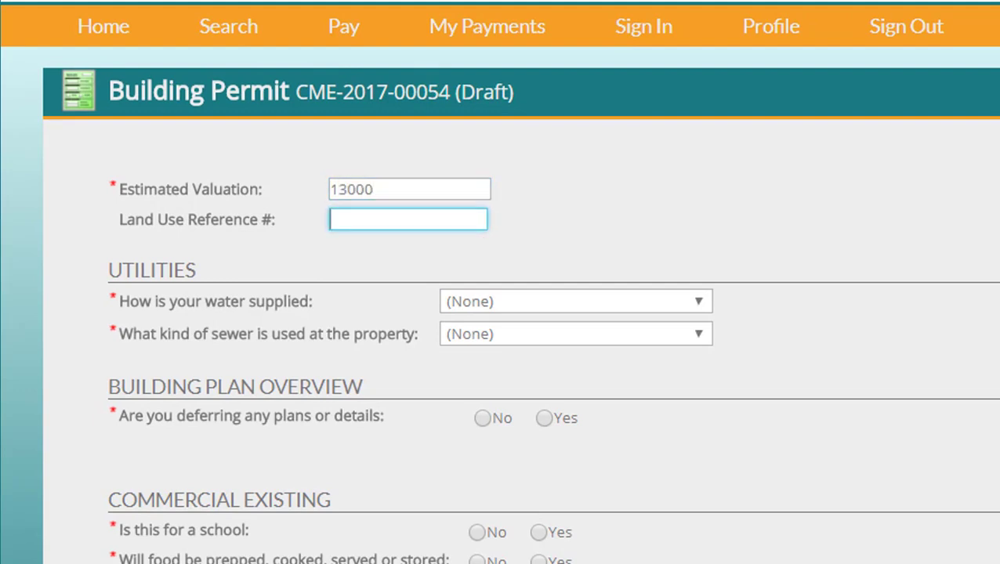
pyautogui.write('FSR2017....')
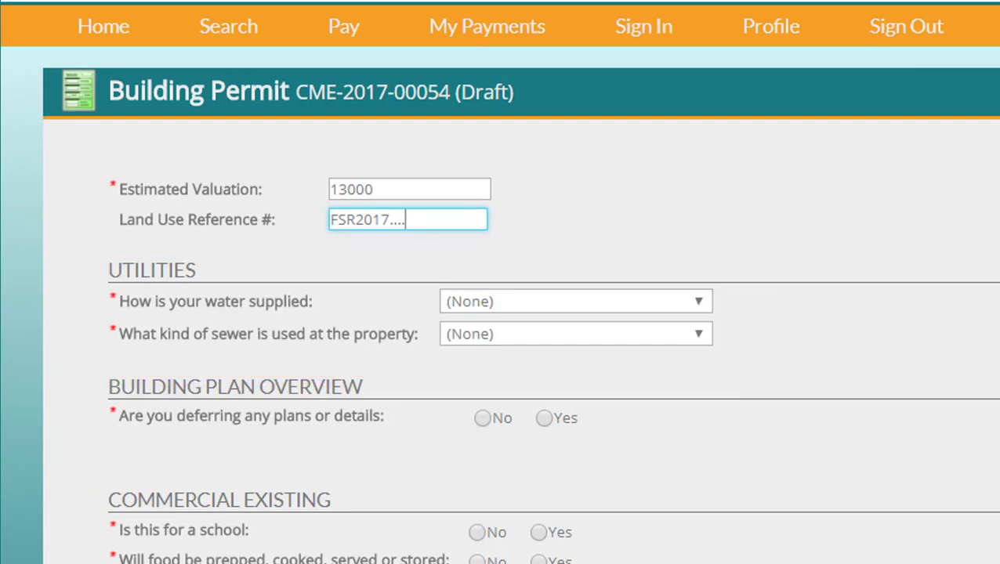
# - Choose Clark Public Utility for water and Clark Regional Waste Water District for sewer
pyautogui.click(698, 301)
pyautogui.click(699, 347)
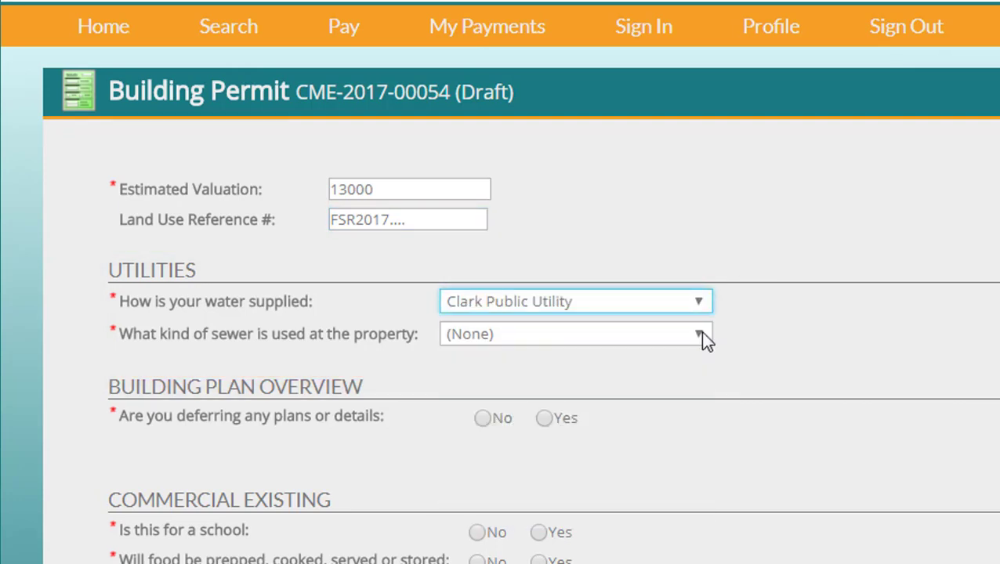
pyautogui.click(700, 337)
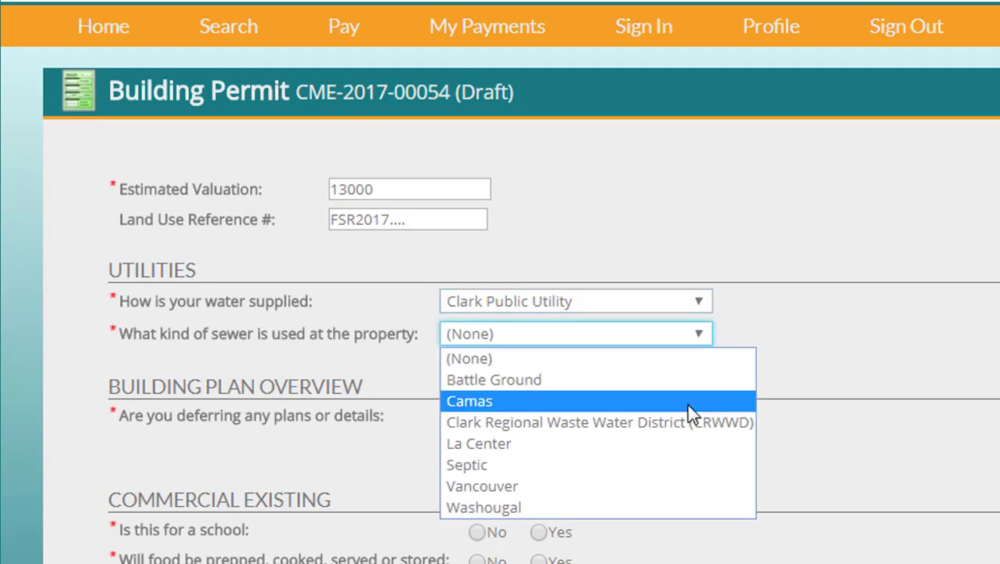
pyautogui.click(693, 427)
pyautogui.scroll(-3, 500, 314)
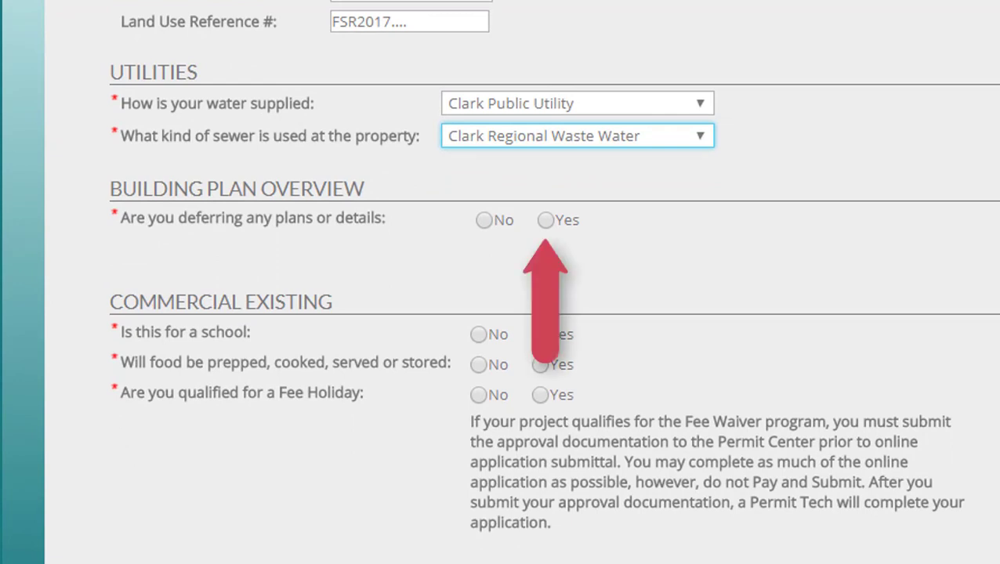
pyautogui.click(545, 220)
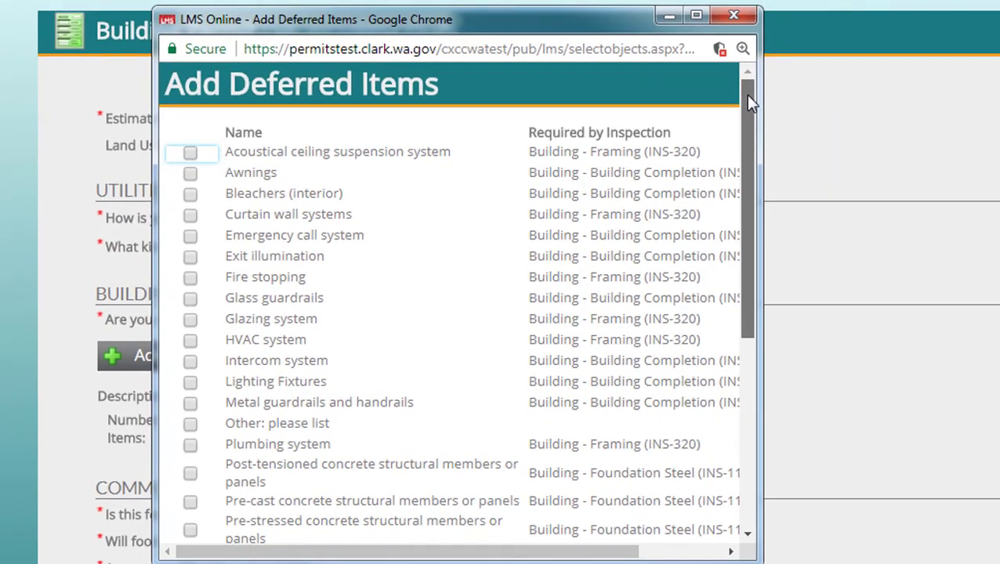
# - Pick Plumbing system from the Add Deferred Items list and confirm it
pyautogui.moveTo(746, 96); pyautogui.dragTo(727, 301)
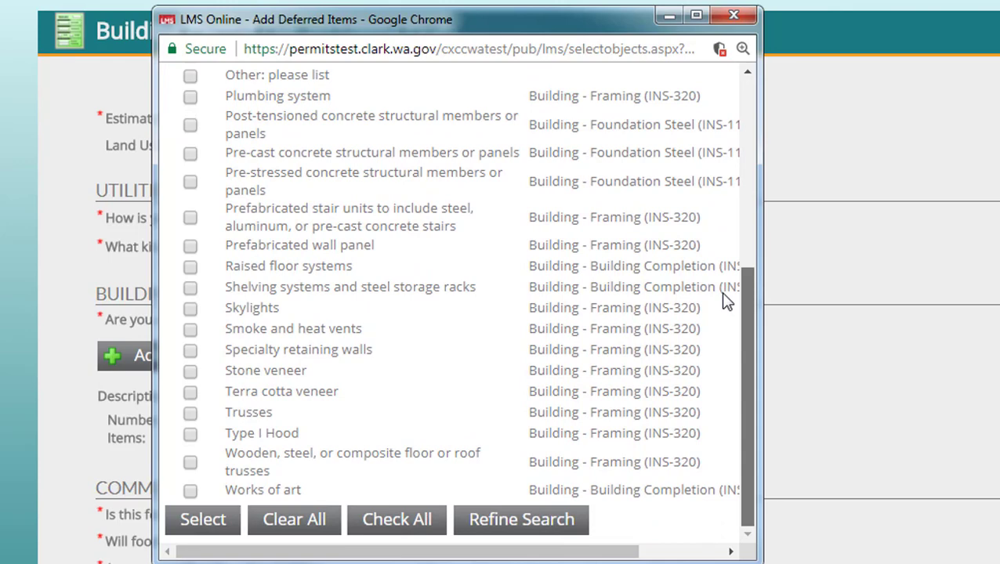
pyautogui.click(189, 95)
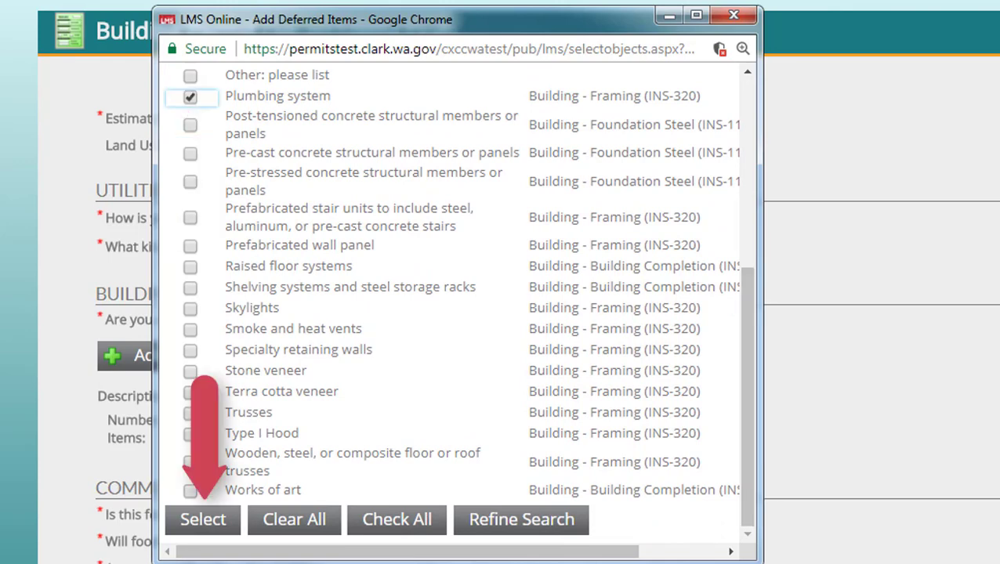
pyautogui.click(203, 519)
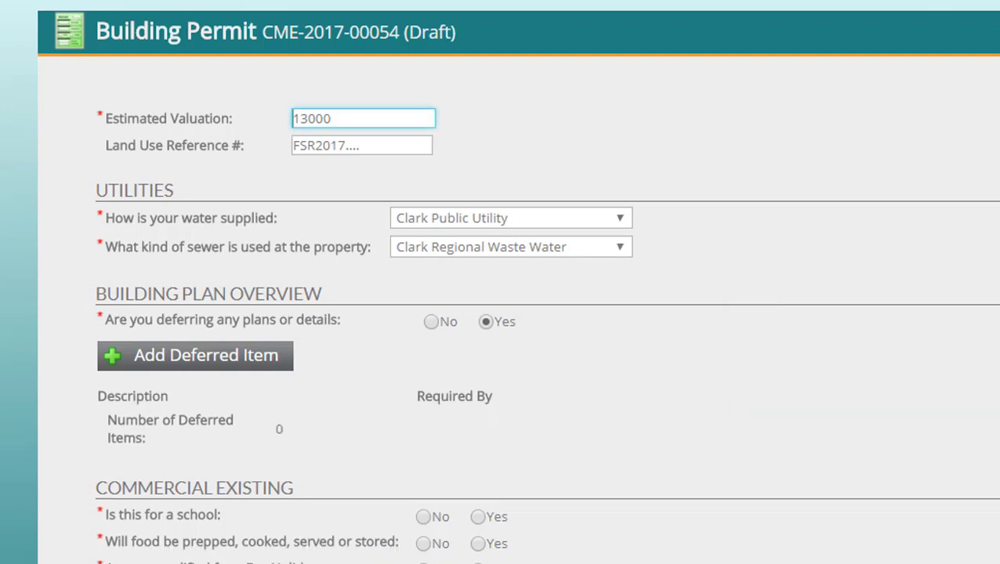
# - Under Commercial Existing, select No for the school, food preparation and Fee Holiday questions
pyautogui.scroll(-2, 517, 313)
pyautogui.scroll(-1, 517, 313)
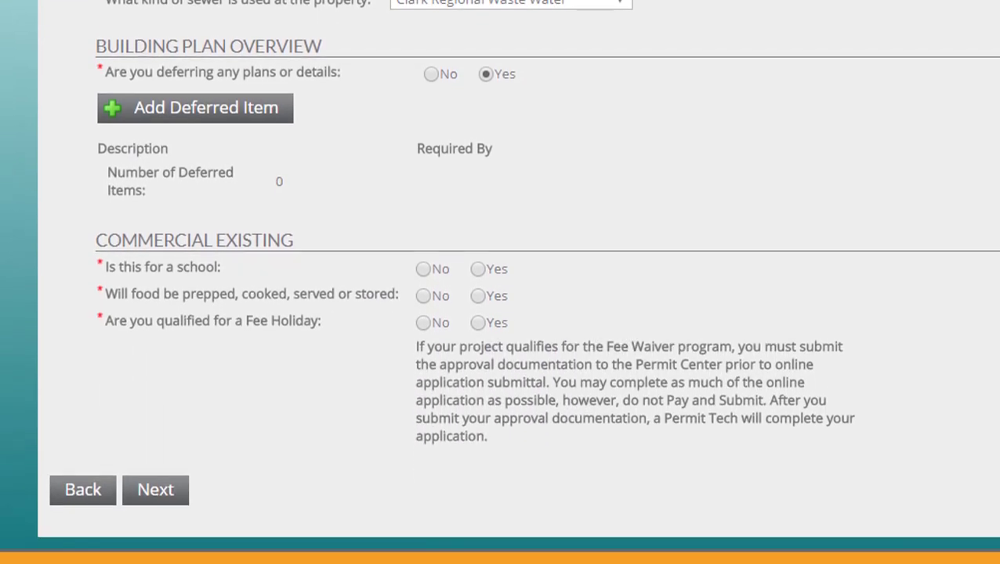
pyautogui.click(423, 269)
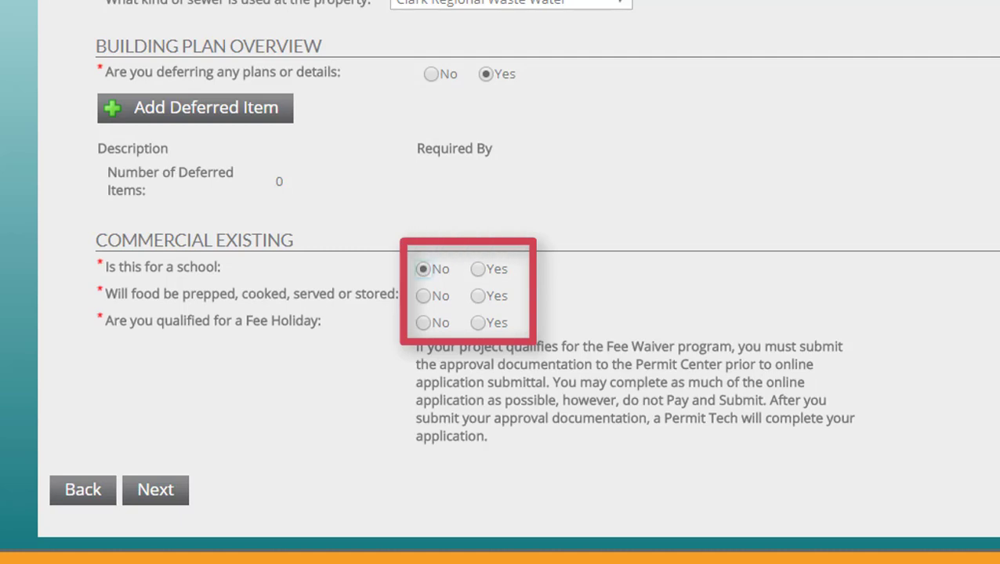
pyautogui.click(423, 296)
pyautogui.click(423, 323)
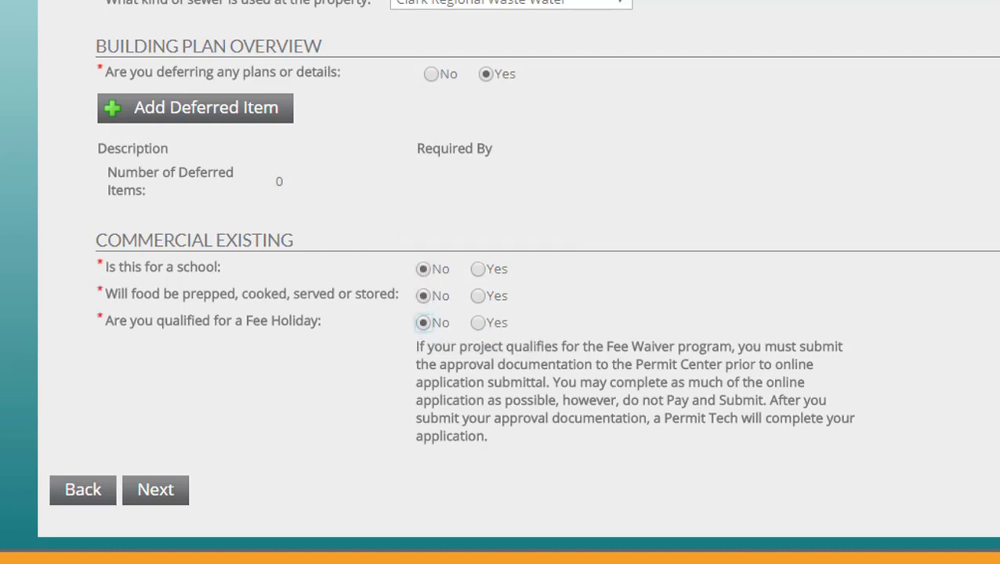